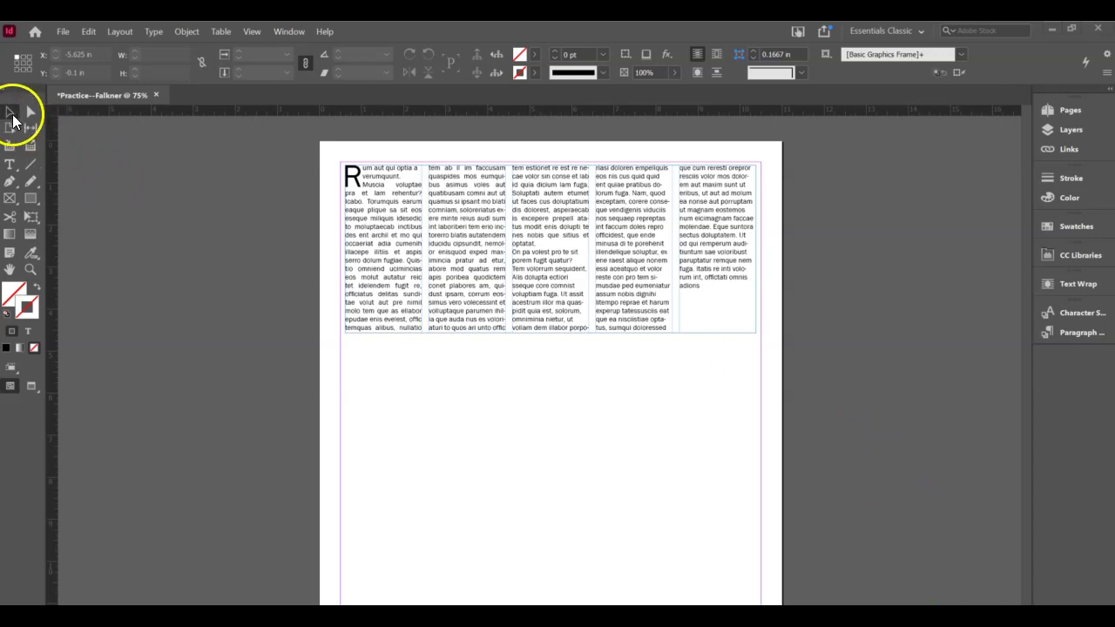
# - Drag the five-column text frame down to about Y 5.44 in and deselect it
pyautogui.click(523, 319)
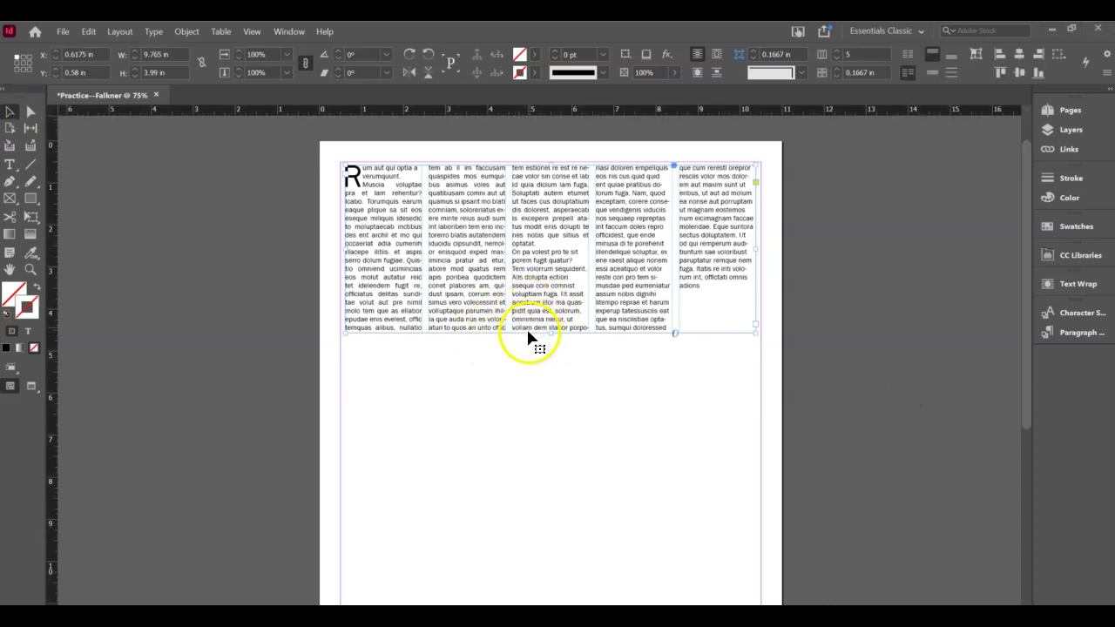
pyautogui.moveTo(527, 340); pyautogui.dragTo(530, 494)
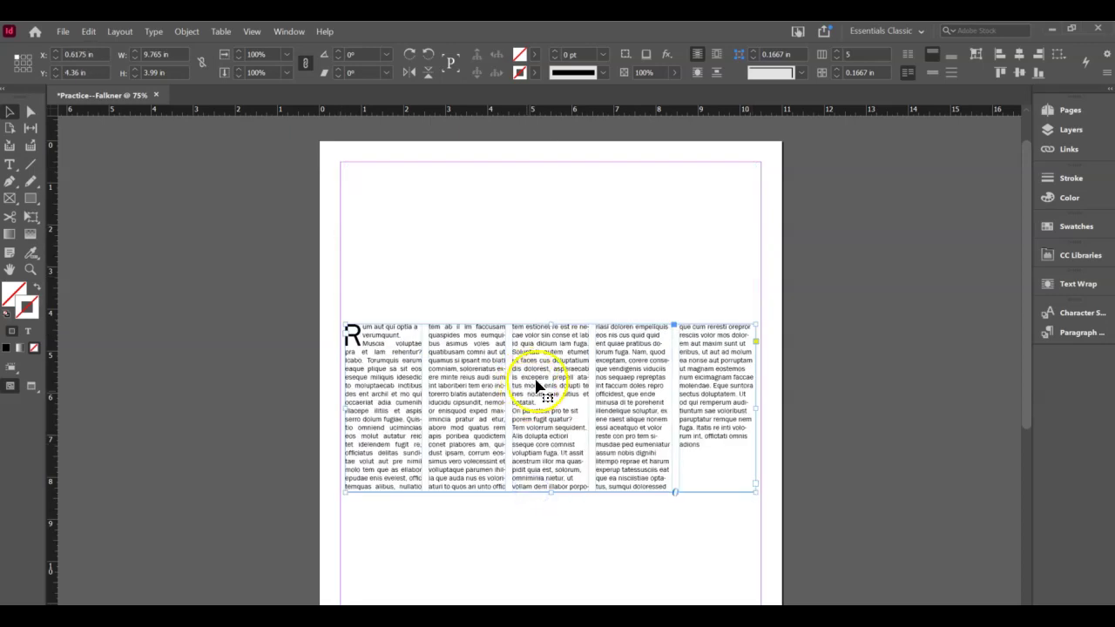
pyautogui.moveTo(501, 373); pyautogui.dragTo(497, 411)
pyautogui.click(488, 331)
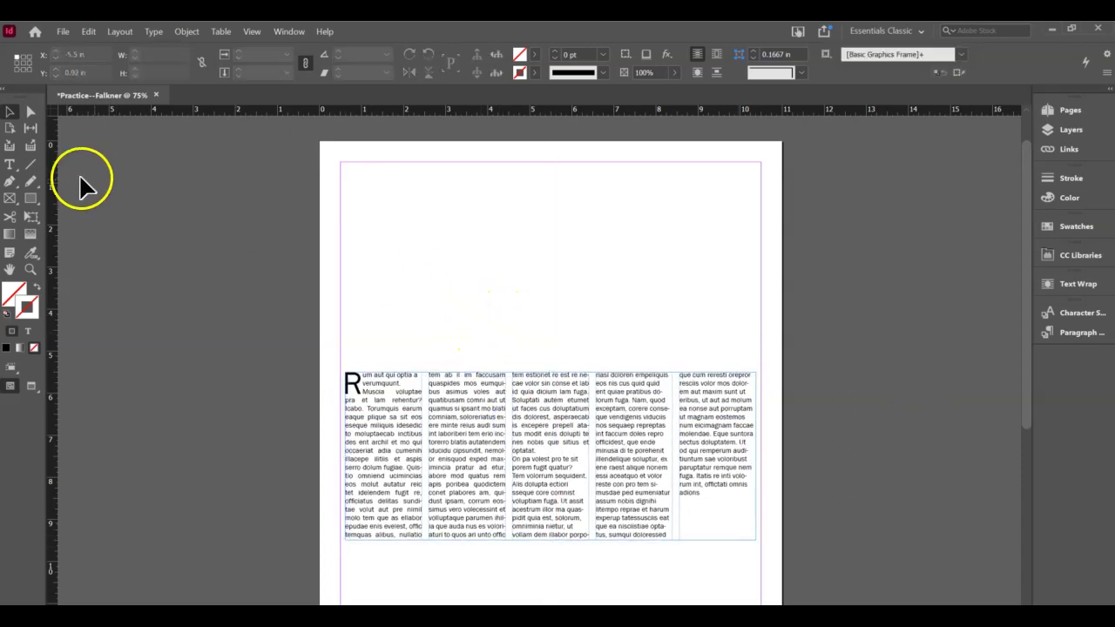
pyautogui.click(12, 200)
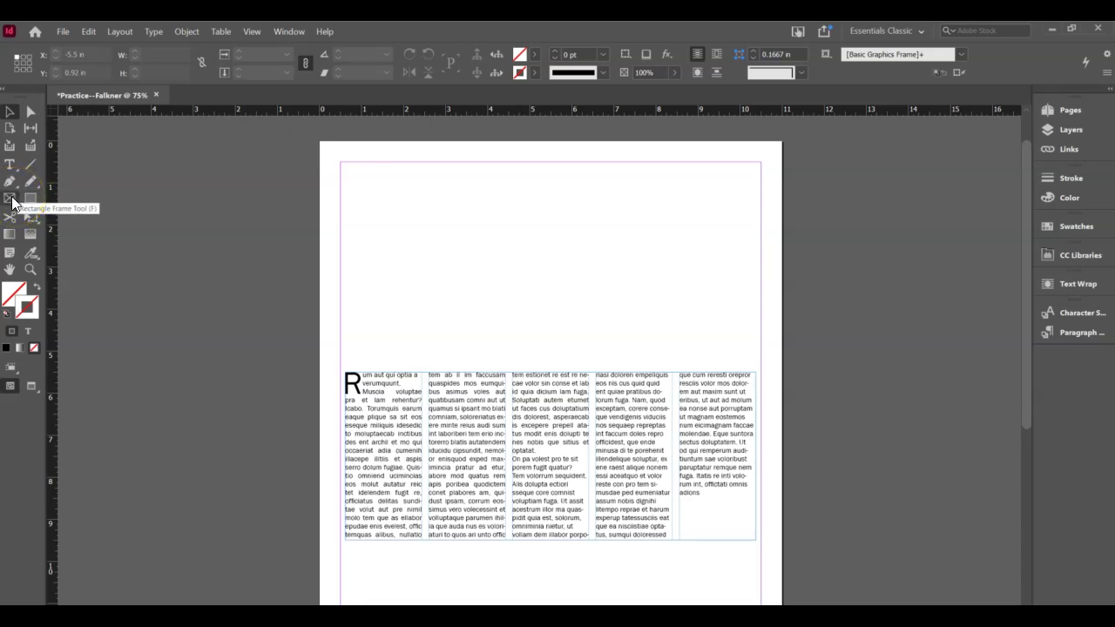
pyautogui.click(244, 291)
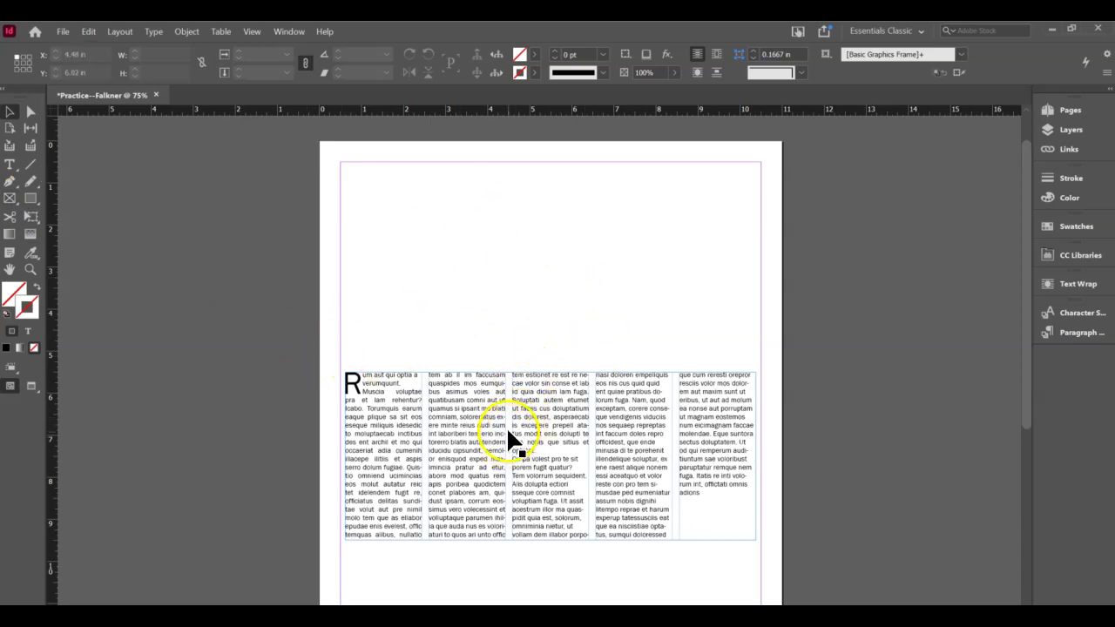
pyautogui.click(126, 256)
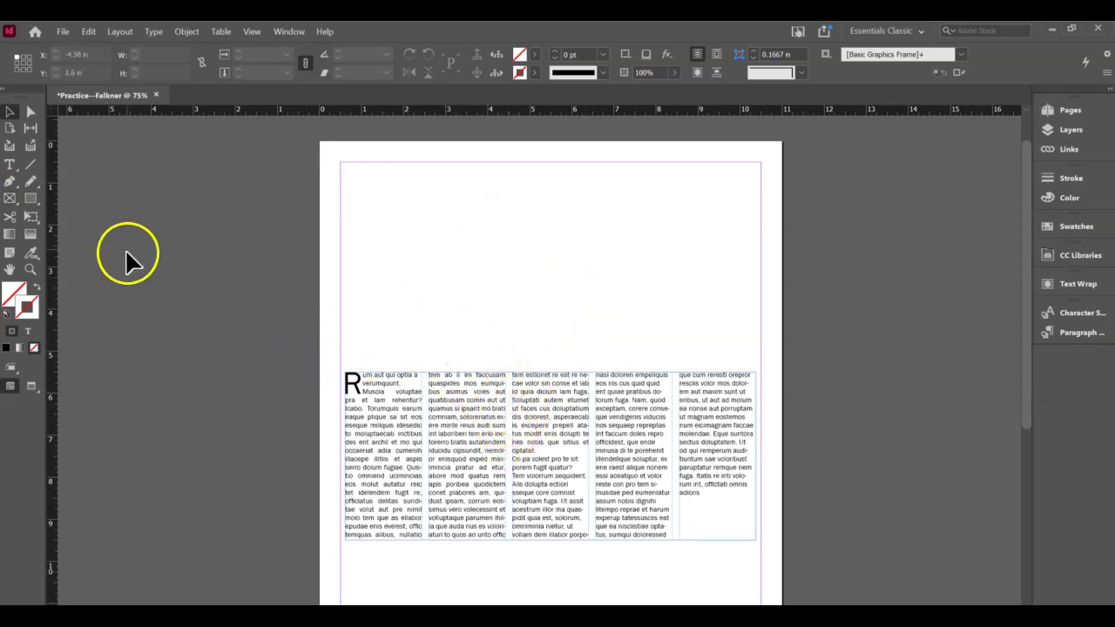
# - Draw a rectangle graphics frame above the text and resize it to 5.3365 × 4.29 in at Y 0.98 in
pyautogui.click(11, 206)
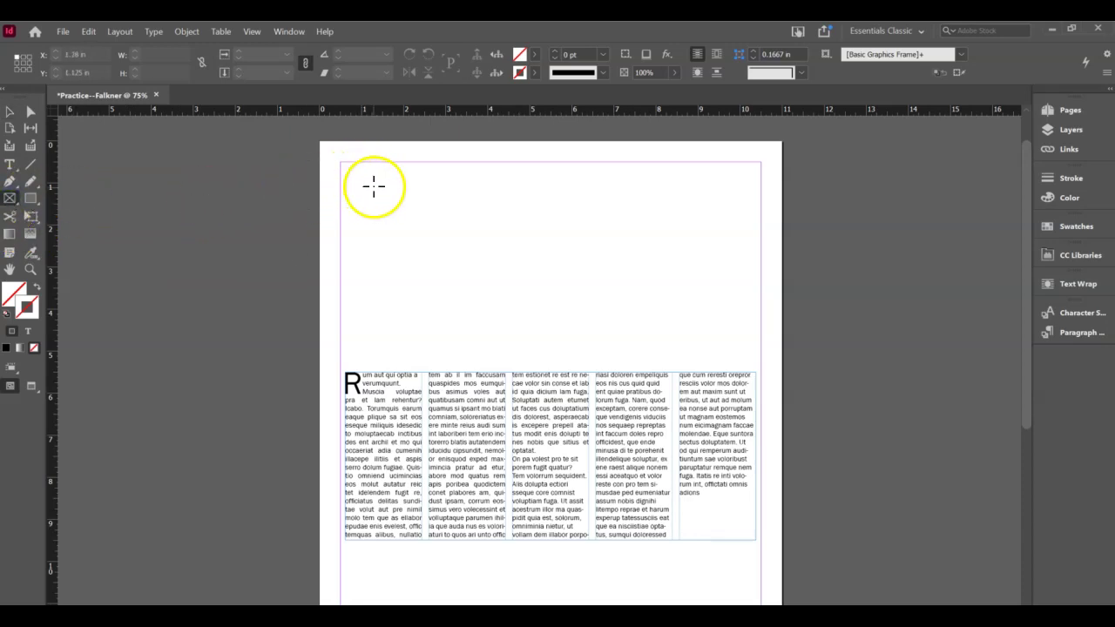
pyautogui.moveTo(371, 182); pyautogui.dragTo(728, 340)
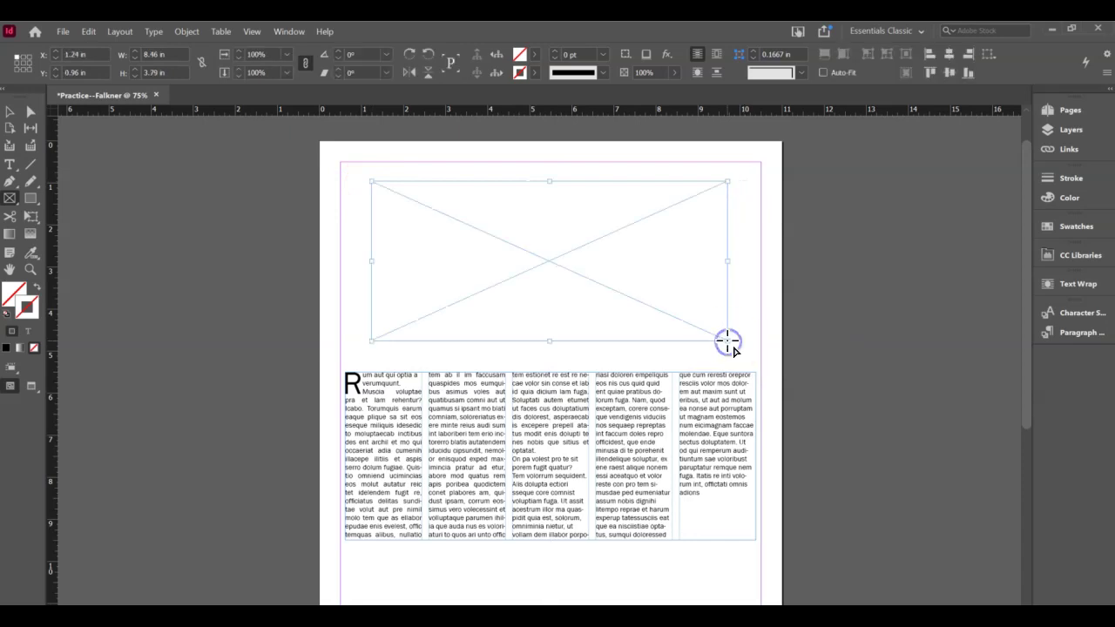
pyautogui.click(427, 292)
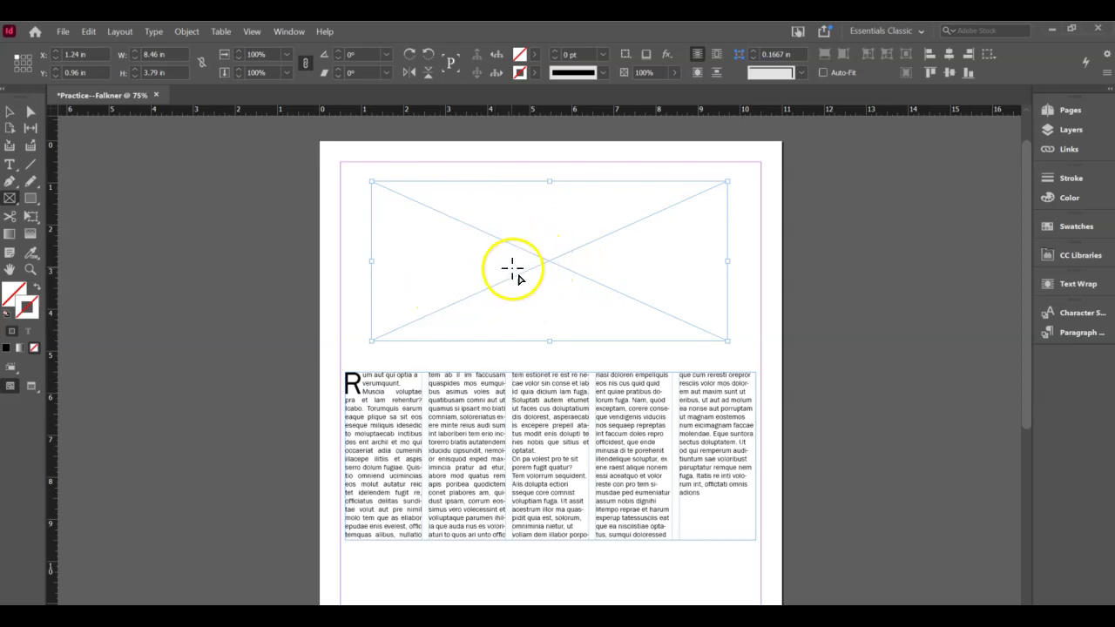
pyautogui.click(6, 114)
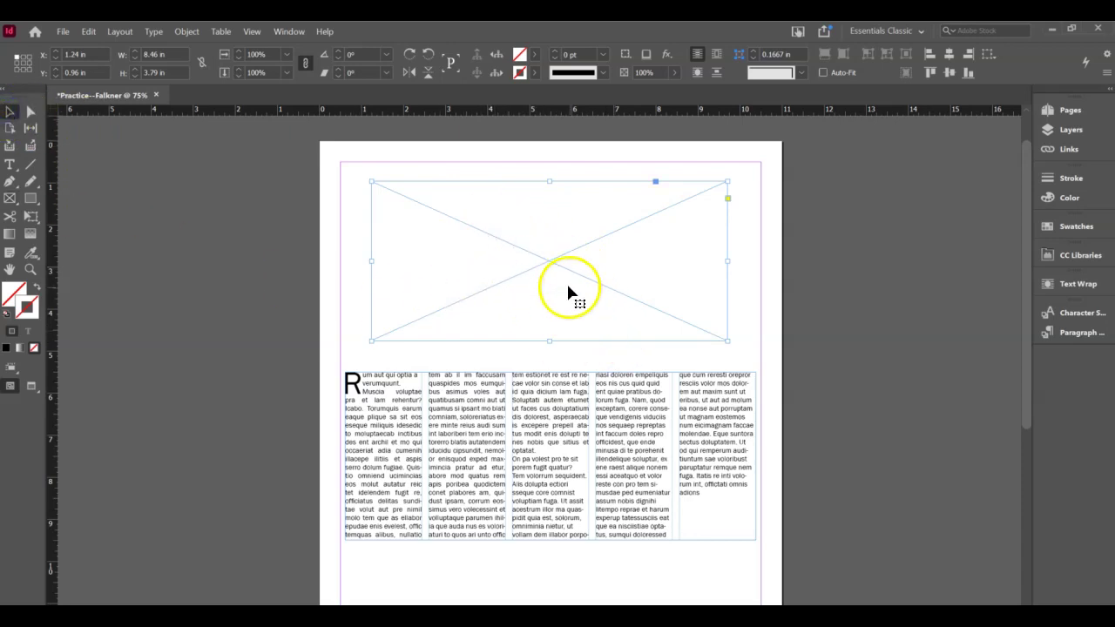
pyautogui.moveTo(723, 340); pyautogui.dragTo(593, 361)
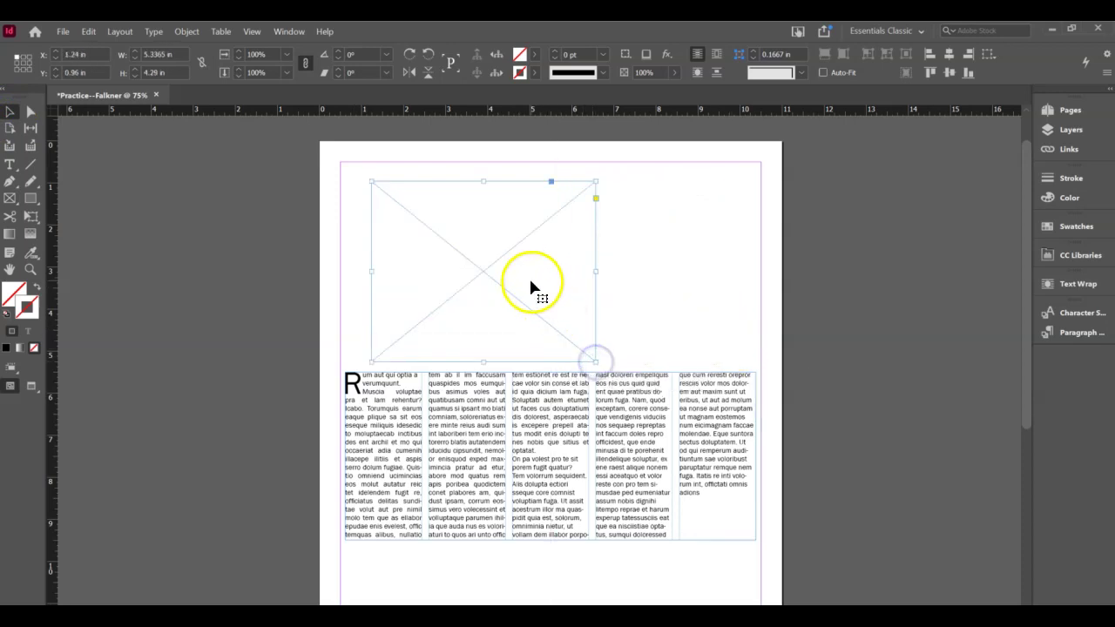
pyautogui.moveTo(530, 291); pyautogui.dragTo(598, 289)
# - Give the image frame a 1 pt stroke from its context menu
pyautogui.rightClick(598, 288)
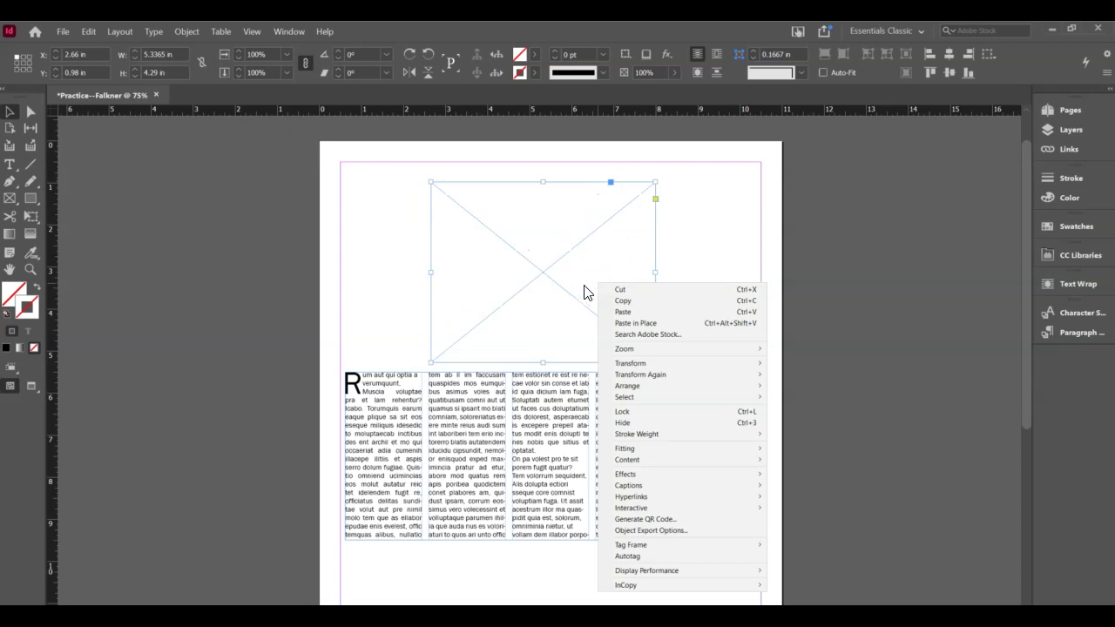
pyautogui.moveTo(697, 453)
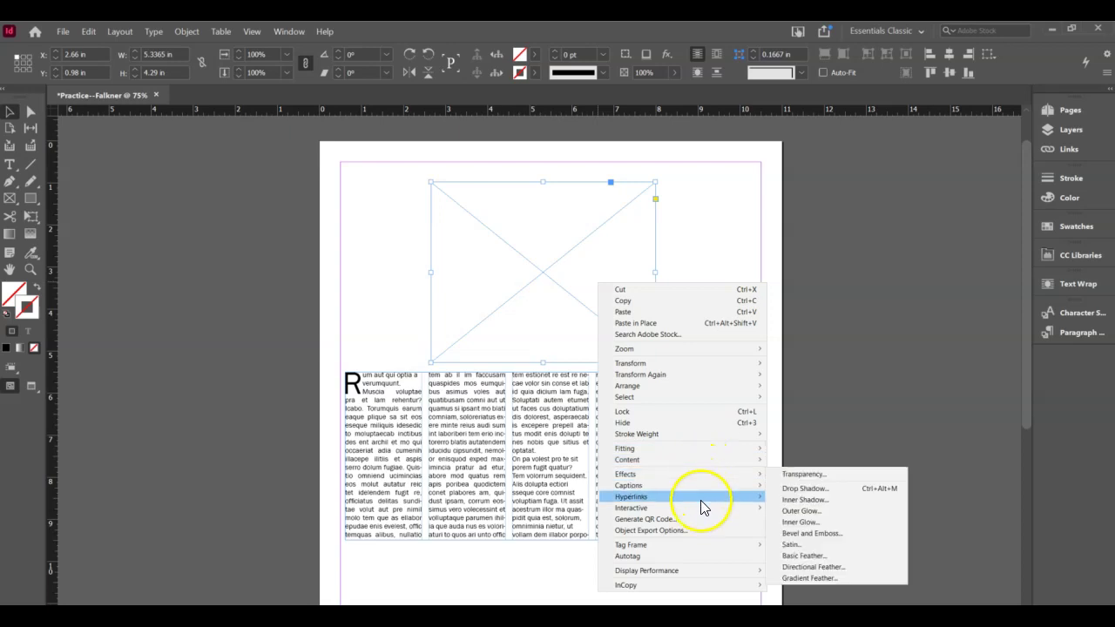
pyautogui.moveTo(702, 502)
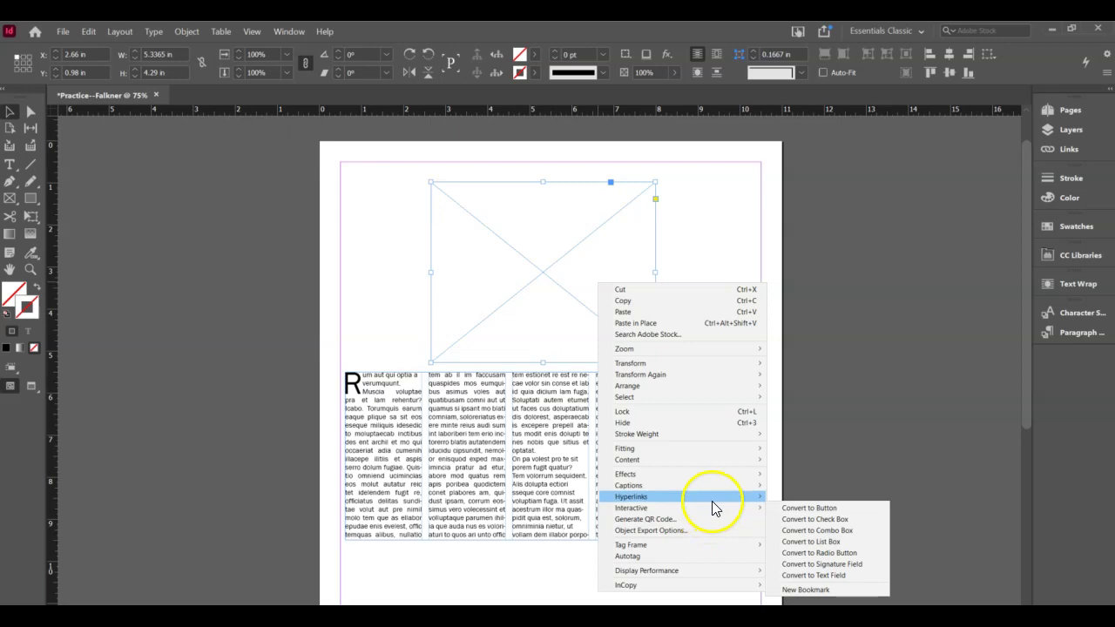
pyautogui.moveTo(734, 366)
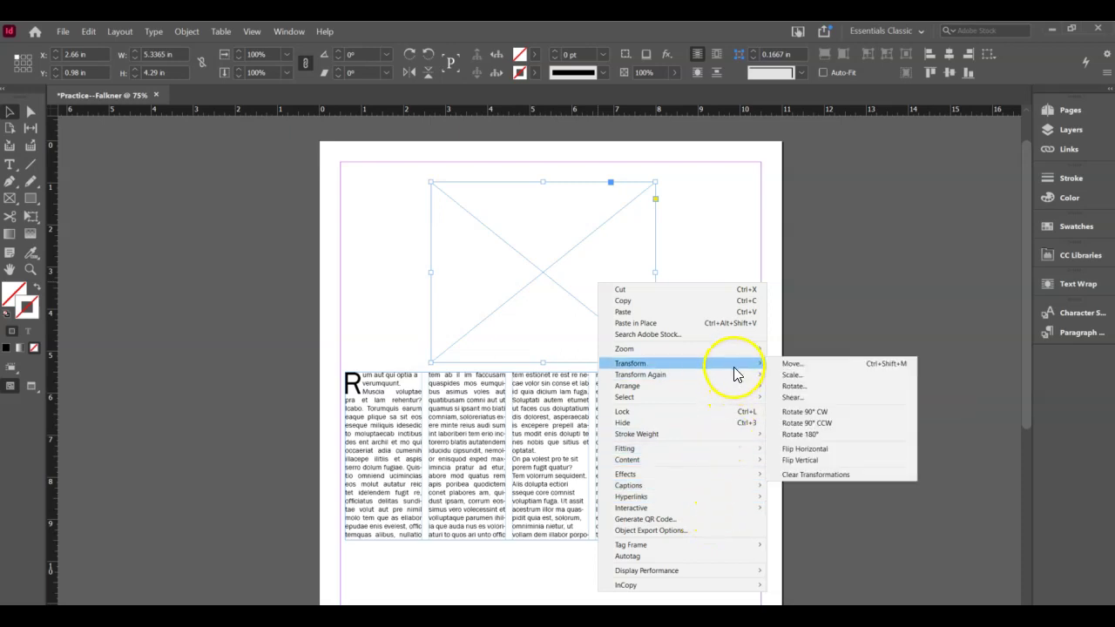
pyautogui.moveTo(736, 386)
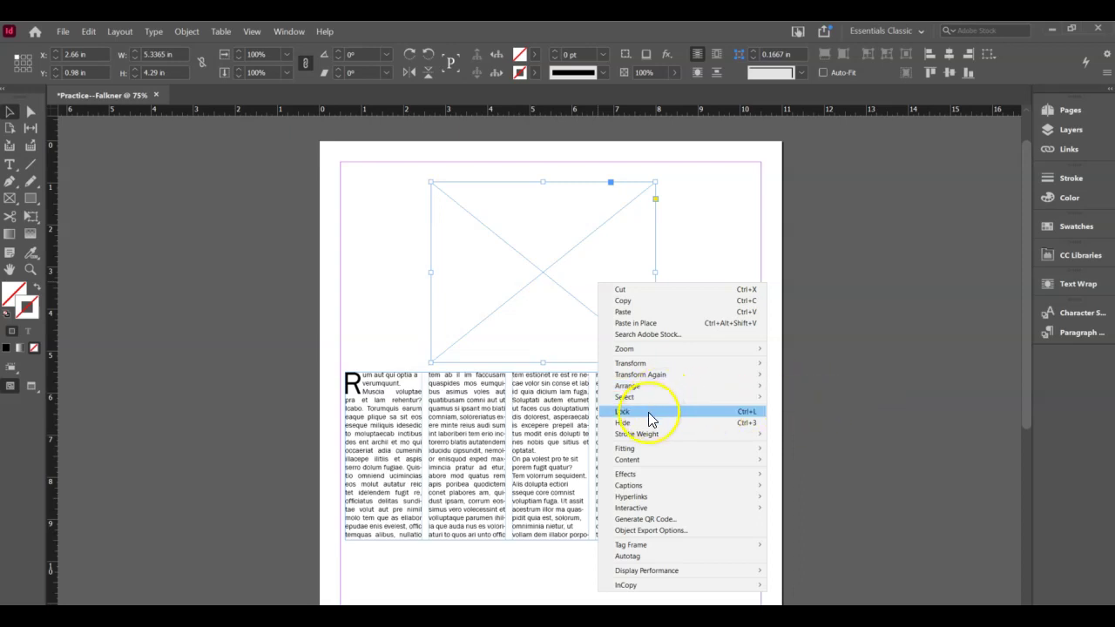
pyautogui.moveTo(659, 436)
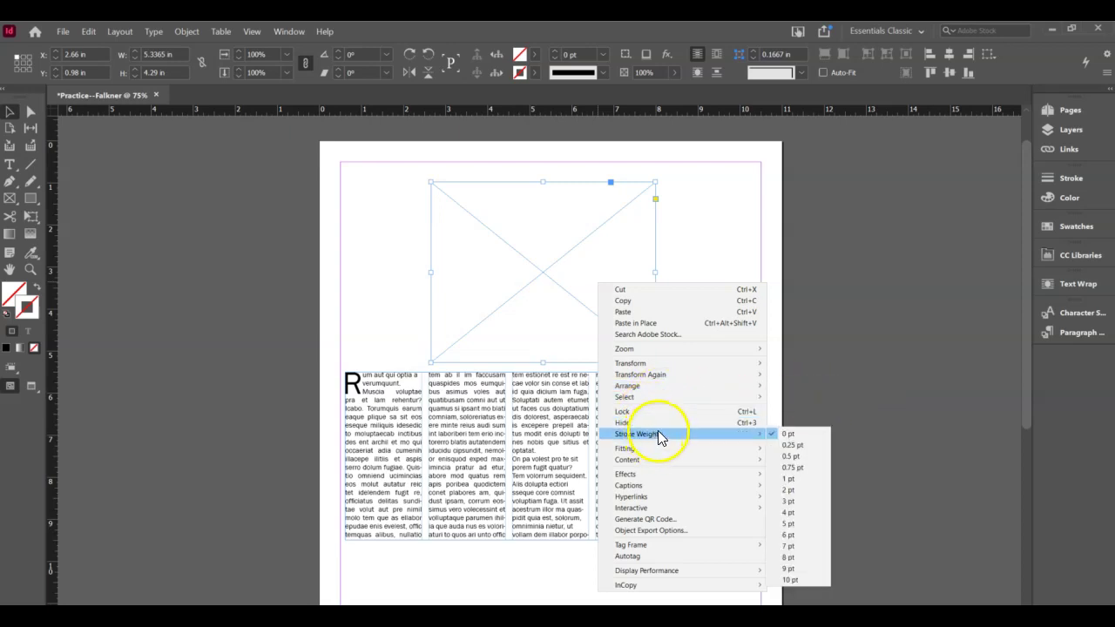
pyautogui.click(795, 481)
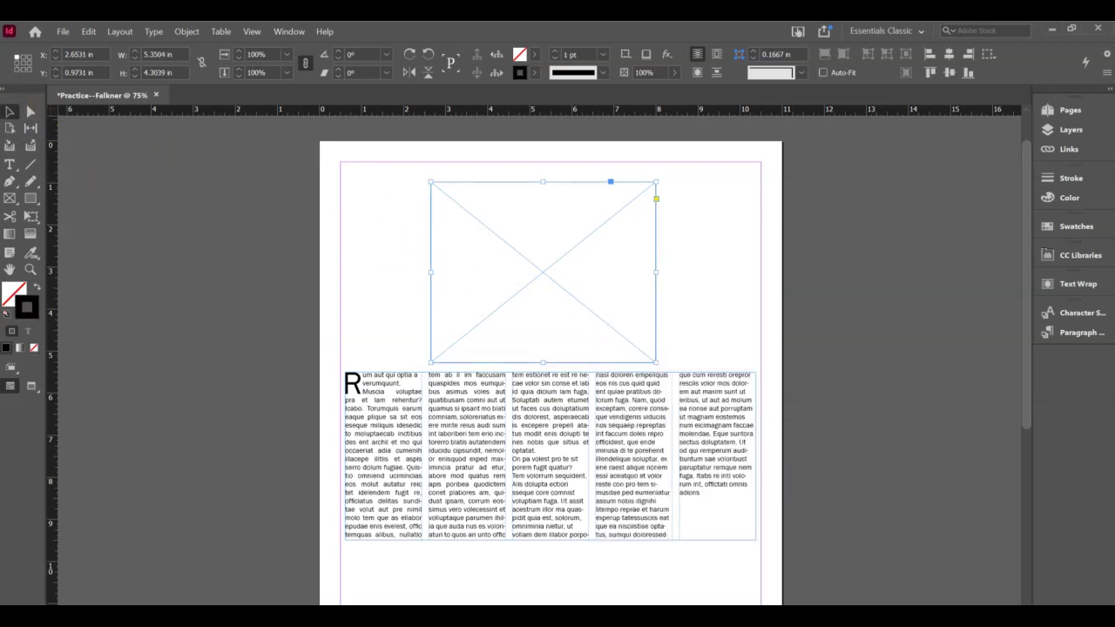
pyautogui.click(359, 203)
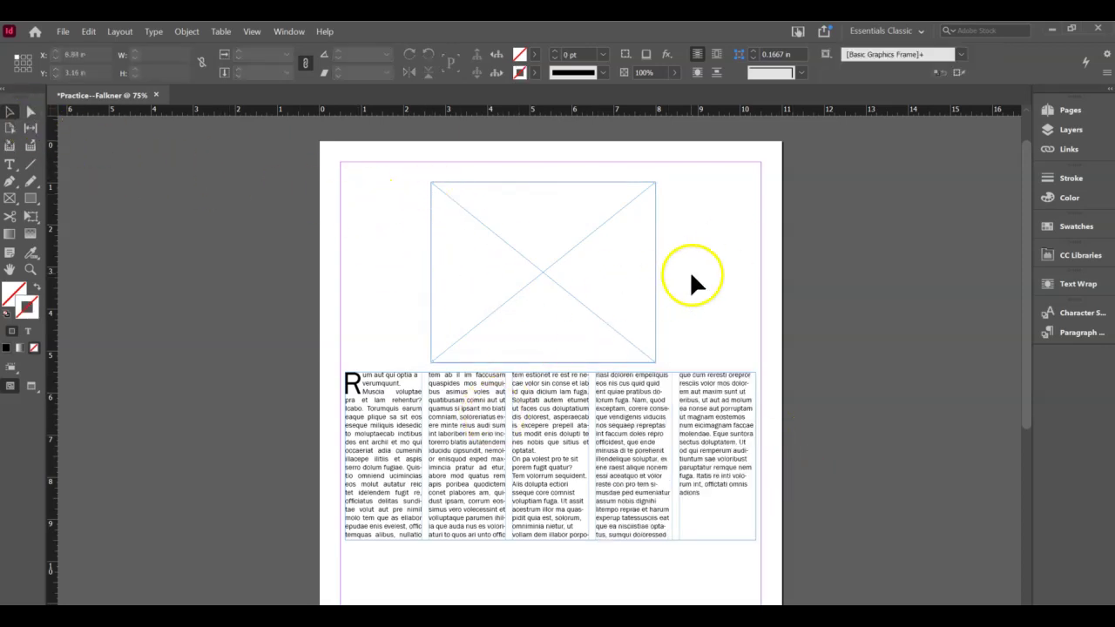
# - Clear the frame's fitting options and reset its stroke weight to 0 pt
pyautogui.rightClick(598, 301)
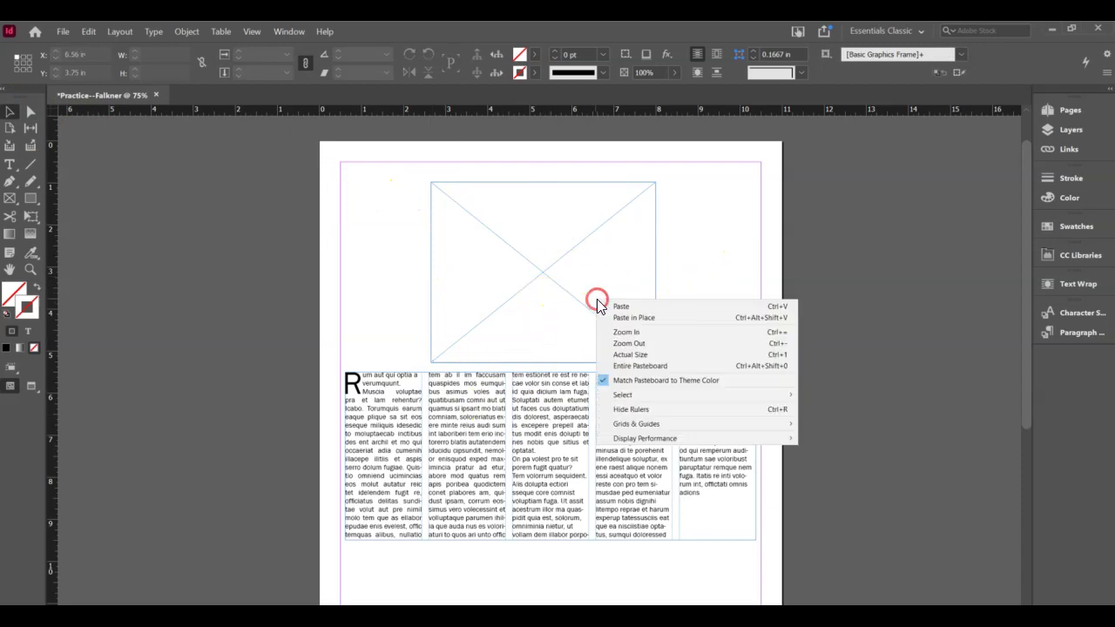
pyautogui.click(523, 291)
pyautogui.rightClick(571, 293)
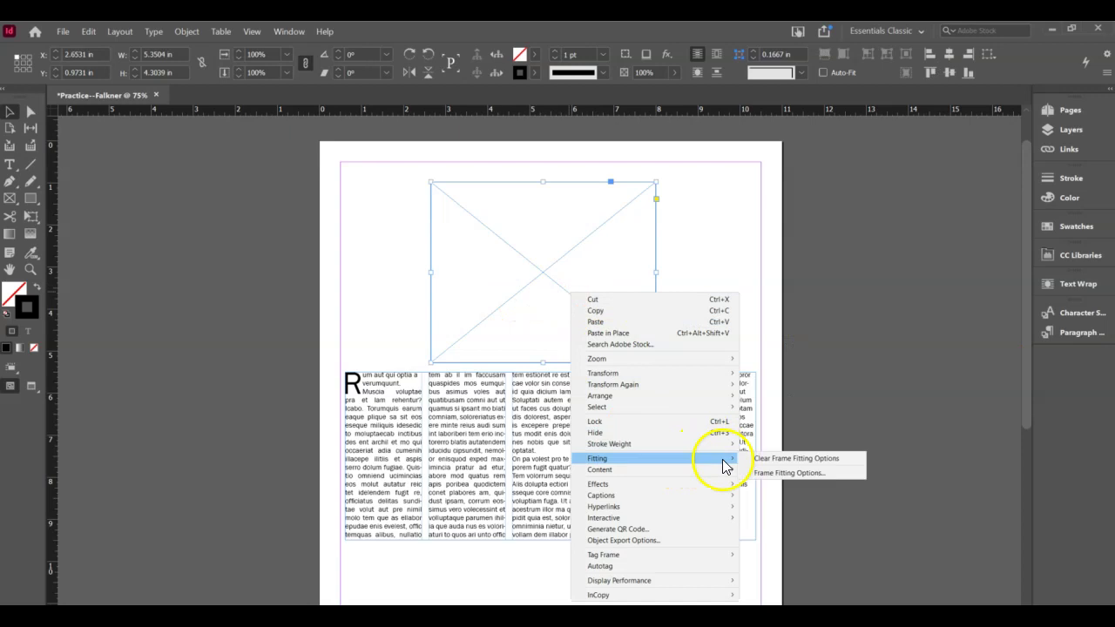
pyautogui.click(756, 457)
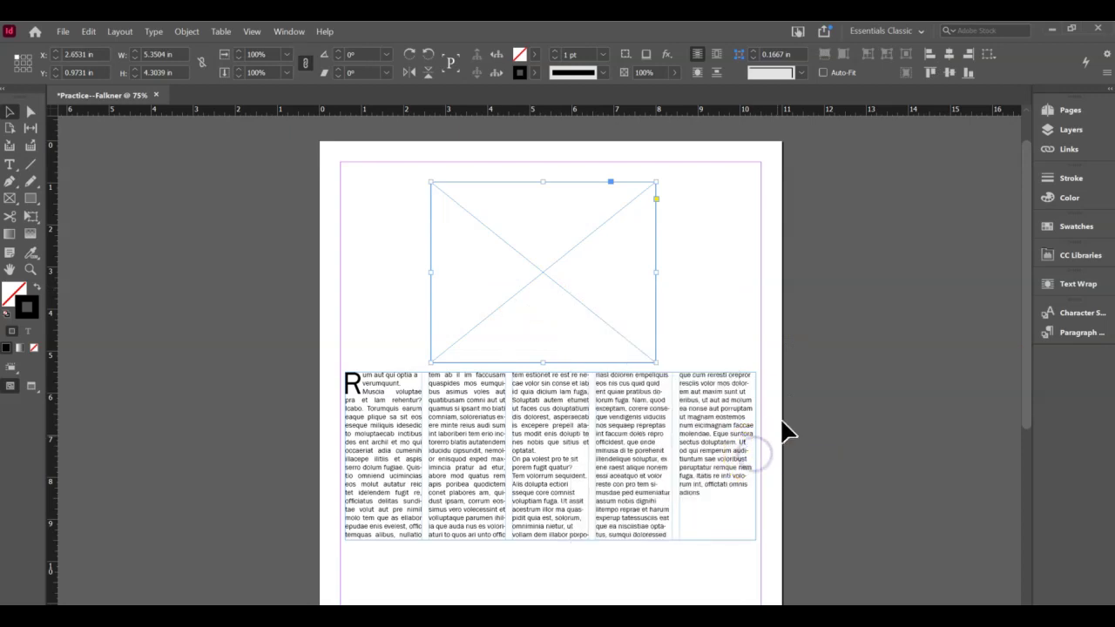
pyautogui.rightClick(558, 272)
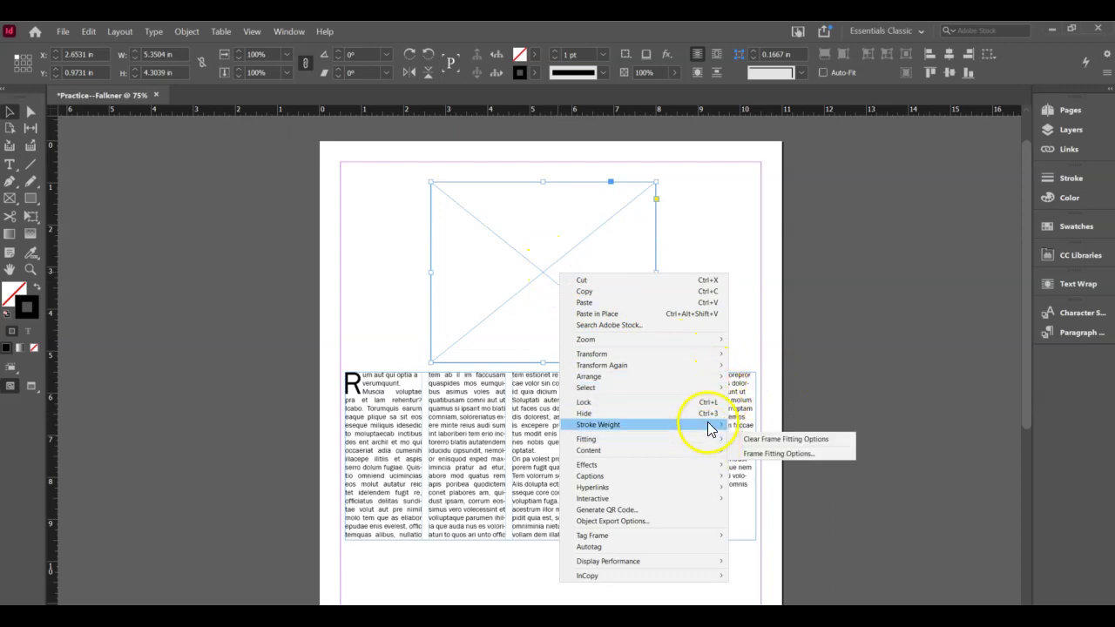
pyautogui.click(749, 425)
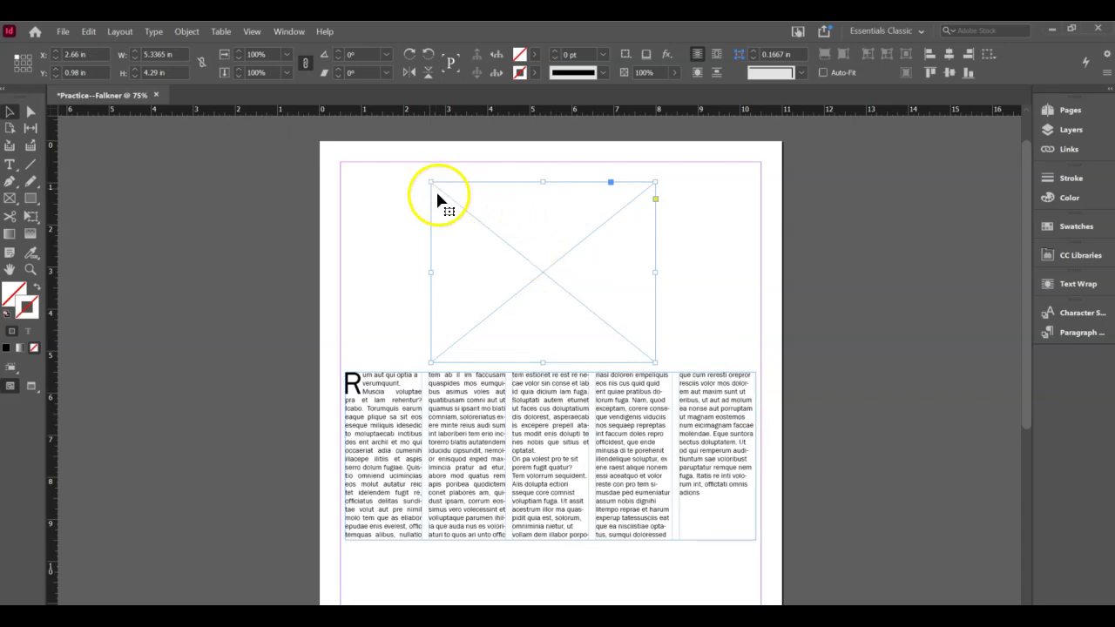
# - Nudge the image frame slightly and open the Text Wrap panel from the Window menu
pyautogui.moveTo(495, 243)
pyautogui.mouseDown()
pyautogui.moveTo(485, 230)
pyautogui.moveTo(501, 244)
pyautogui.mouseUp()
pyautogui.click(287, 31)
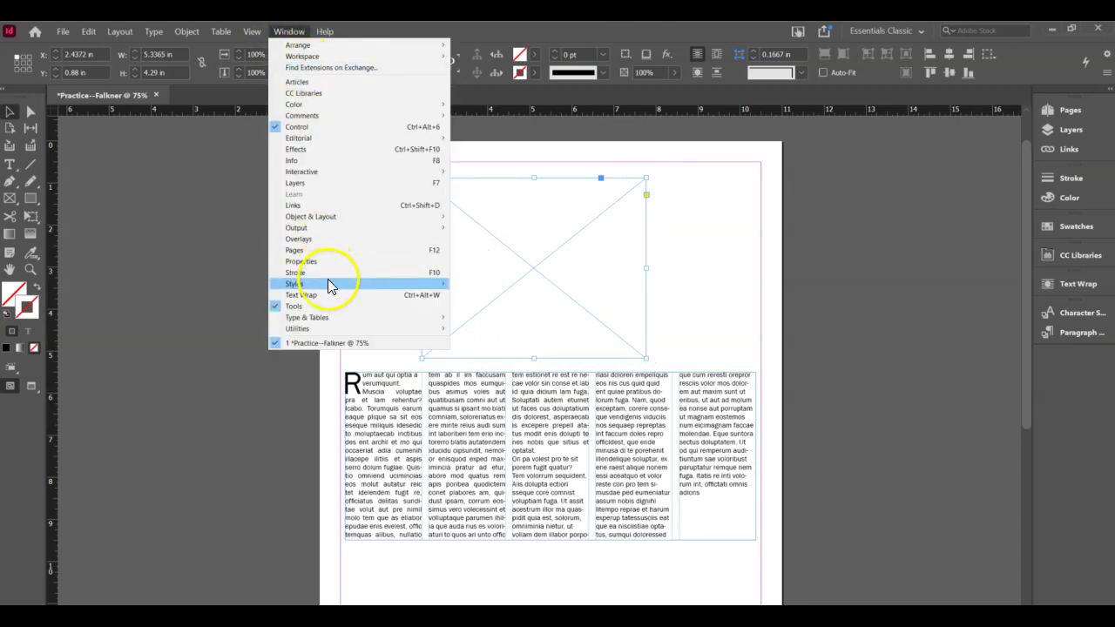
pyautogui.moveTo(330, 286)
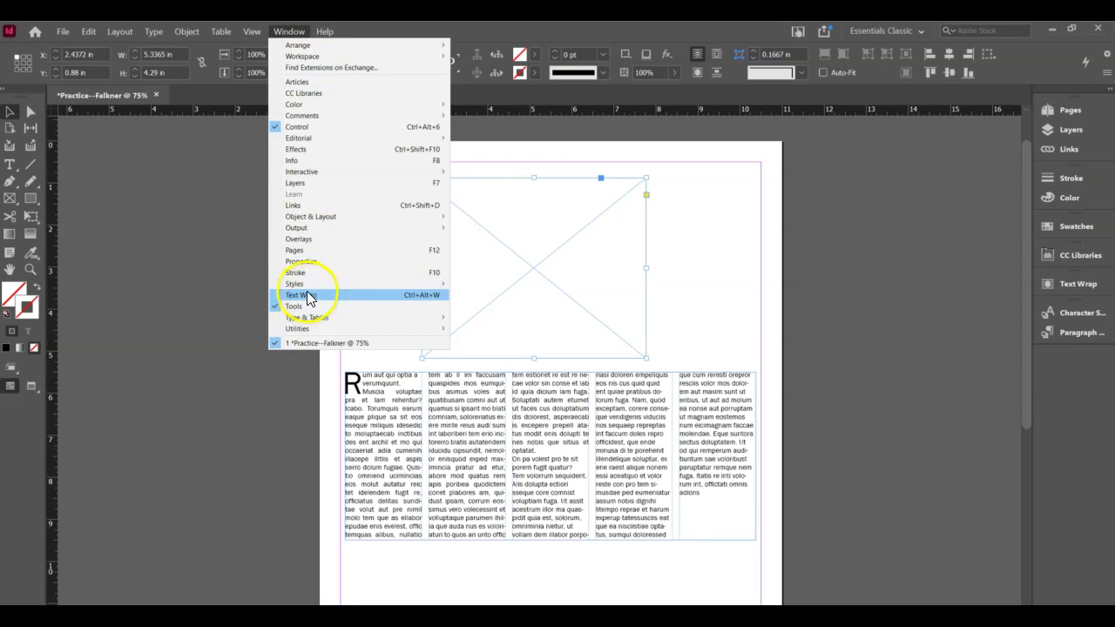
pyautogui.click(308, 296)
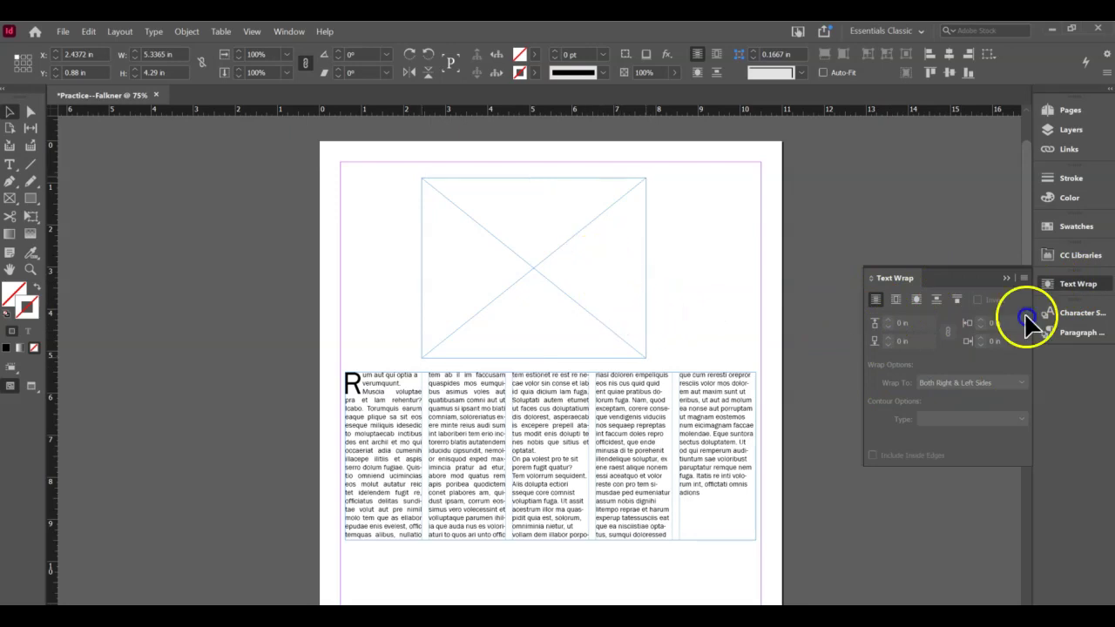
# - Apply Wrap Around Bounding Box and settle the frame over the middle columns at X 3.44, Y 3.28 in
pyautogui.moveTo(597, 269); pyautogui.dragTo(589, 308)
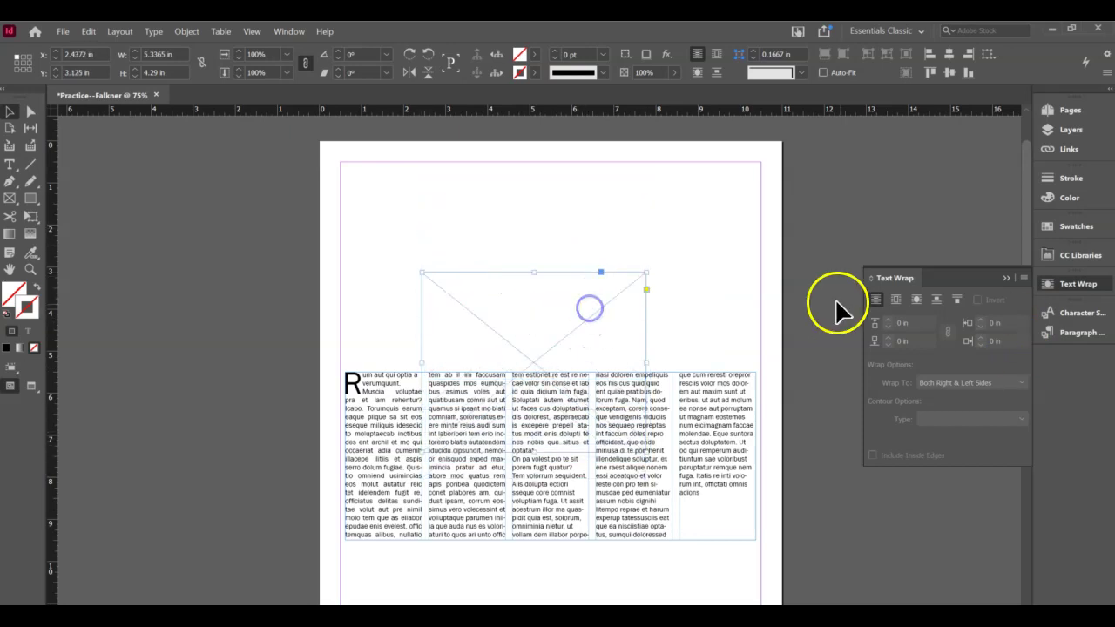
pyautogui.click(896, 303)
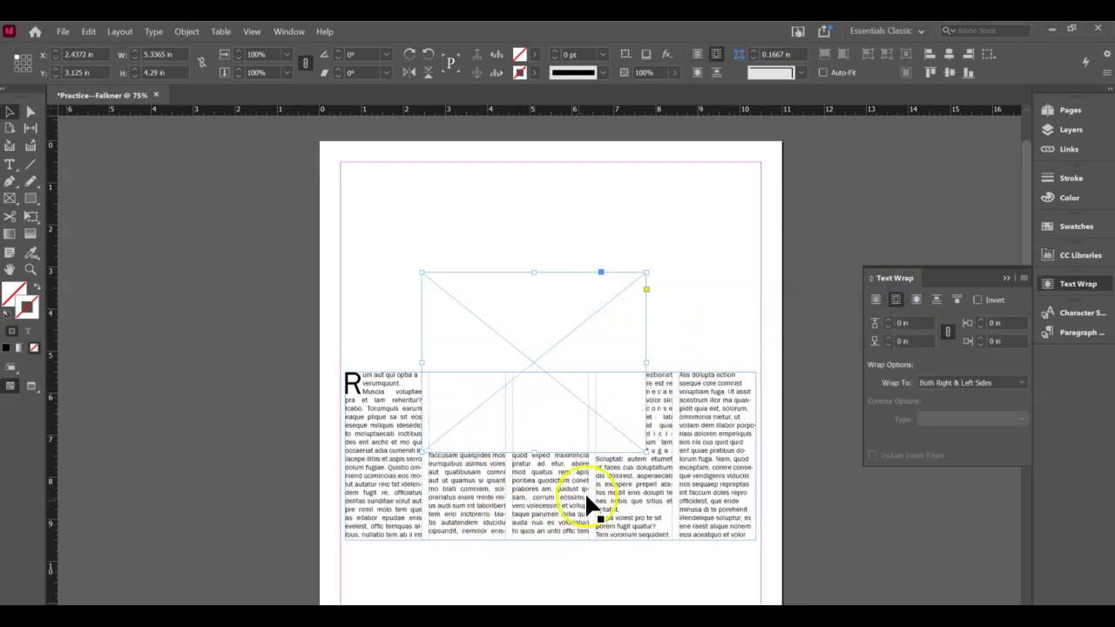
pyautogui.moveTo(543, 406); pyautogui.dragTo(490, 413)
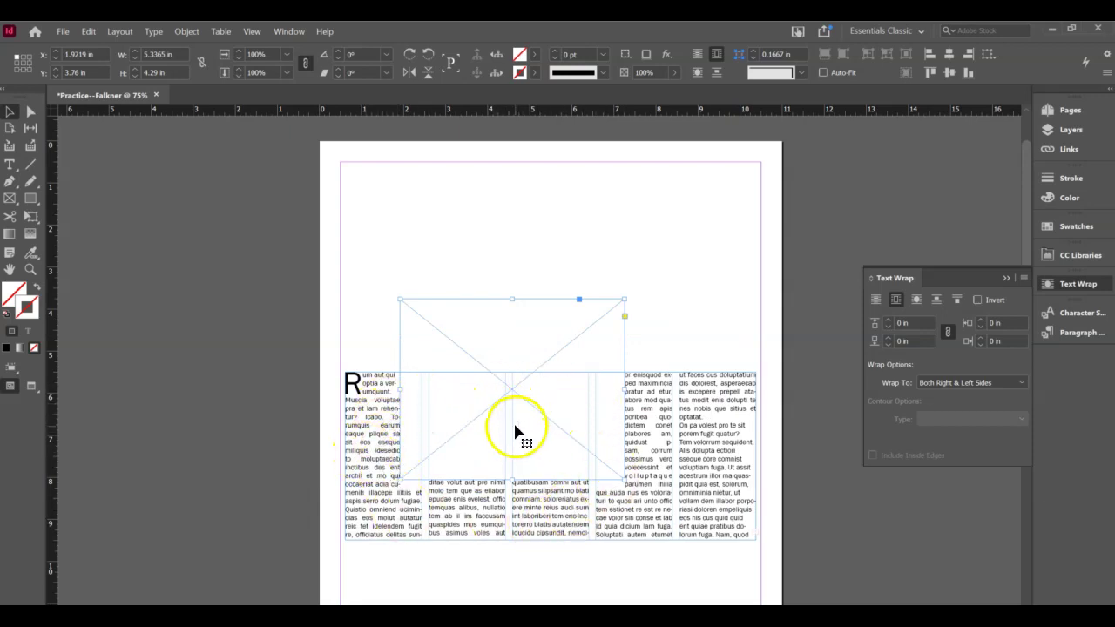
pyautogui.moveTo(515, 429); pyautogui.dragTo(575, 393)
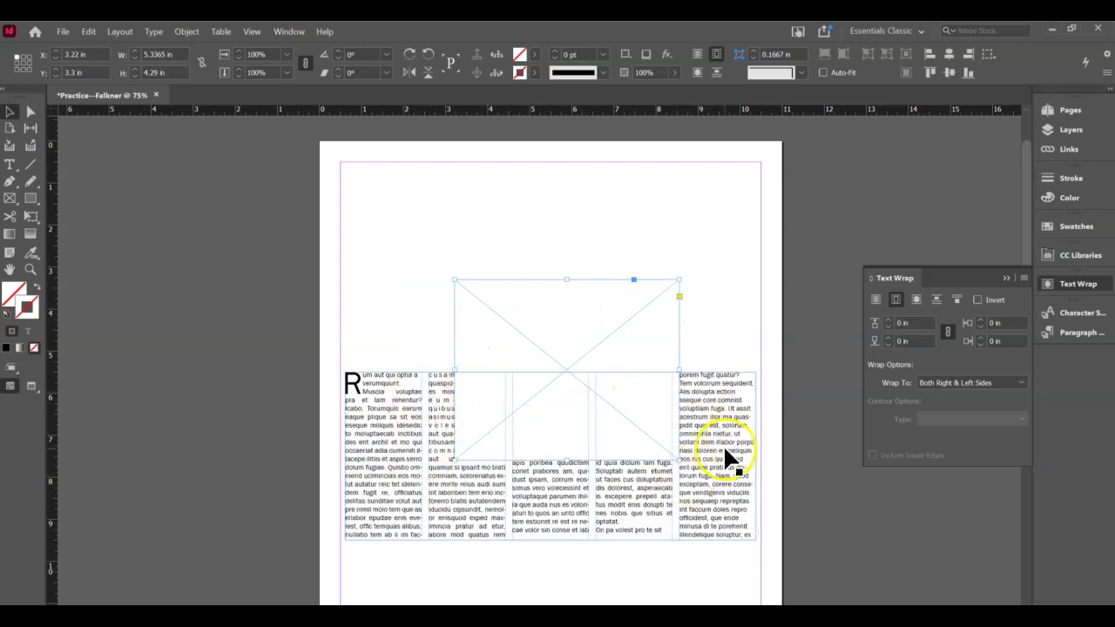
pyautogui.click(917, 302)
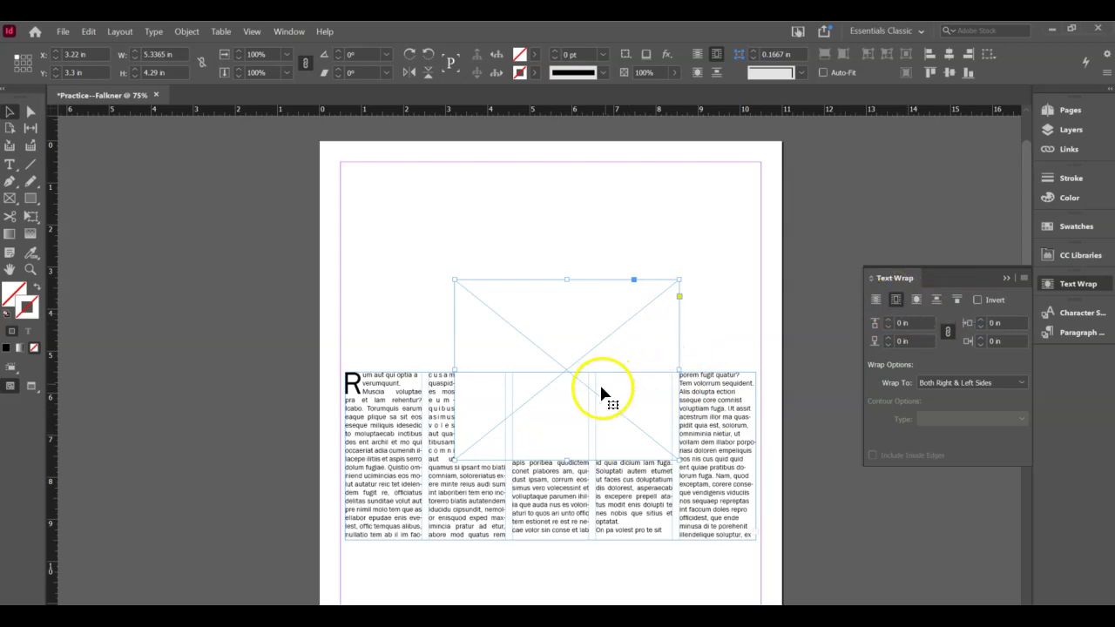
pyautogui.moveTo(604, 393); pyautogui.dragTo(567, 405)
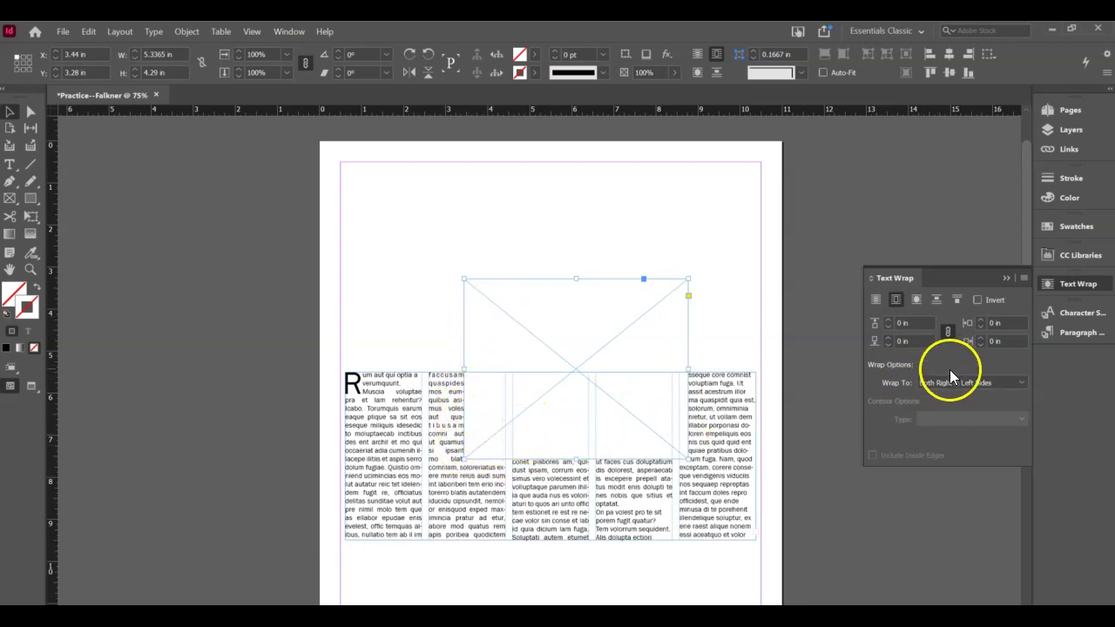
# - Test raising and lowering the text wrap offset, then return it to zero
pyautogui.click(888, 324)
pyautogui.click(888, 324)
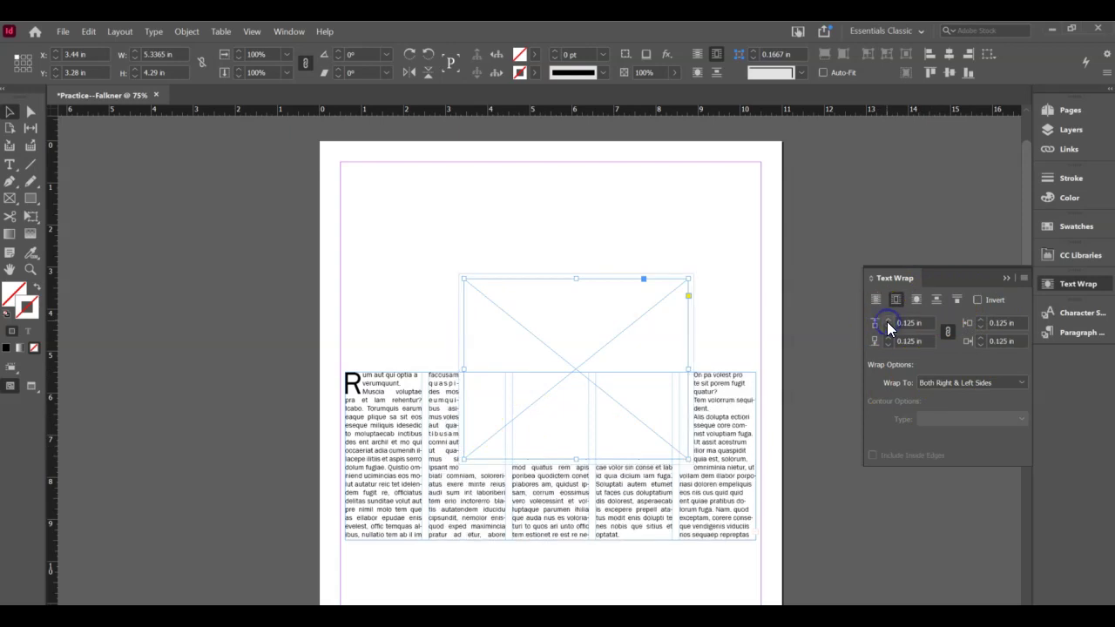
pyautogui.click(887, 324)
pyautogui.click(888, 324)
pyautogui.click(887, 324)
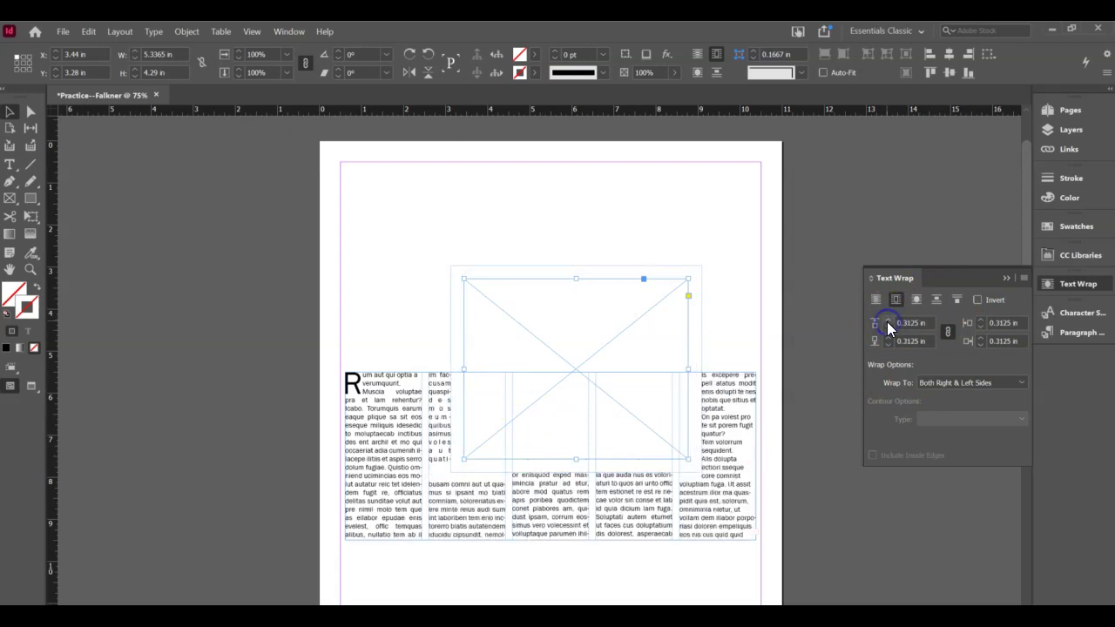
pyautogui.click(888, 329)
pyautogui.click(888, 328)
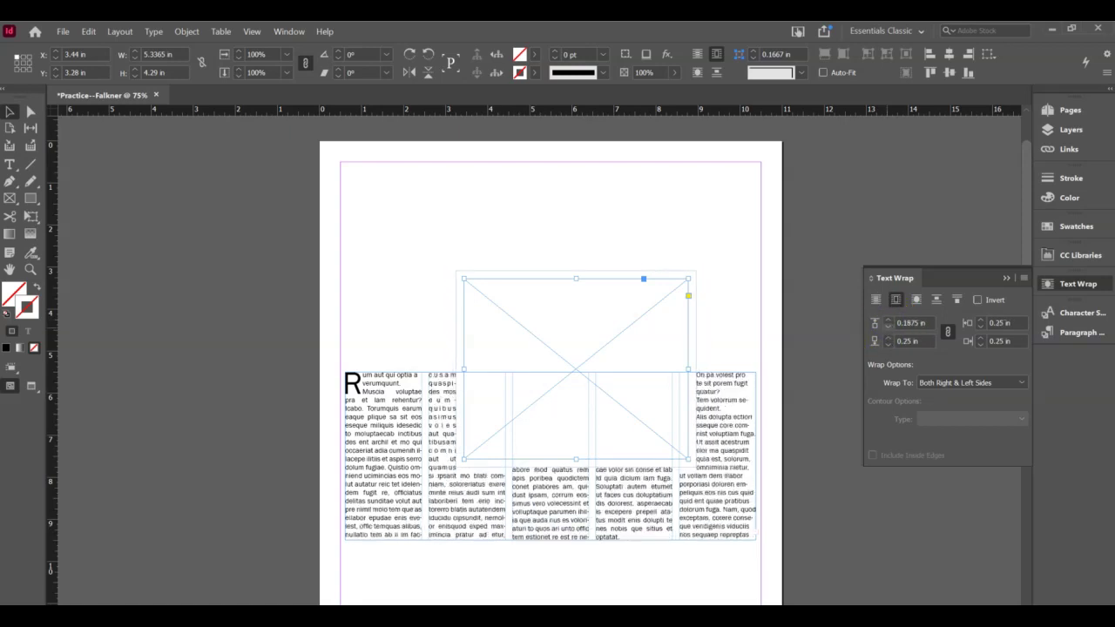
pyautogui.click(888, 328)
pyautogui.click(888, 328)
pyautogui.click(887, 328)
pyautogui.click(887, 329)
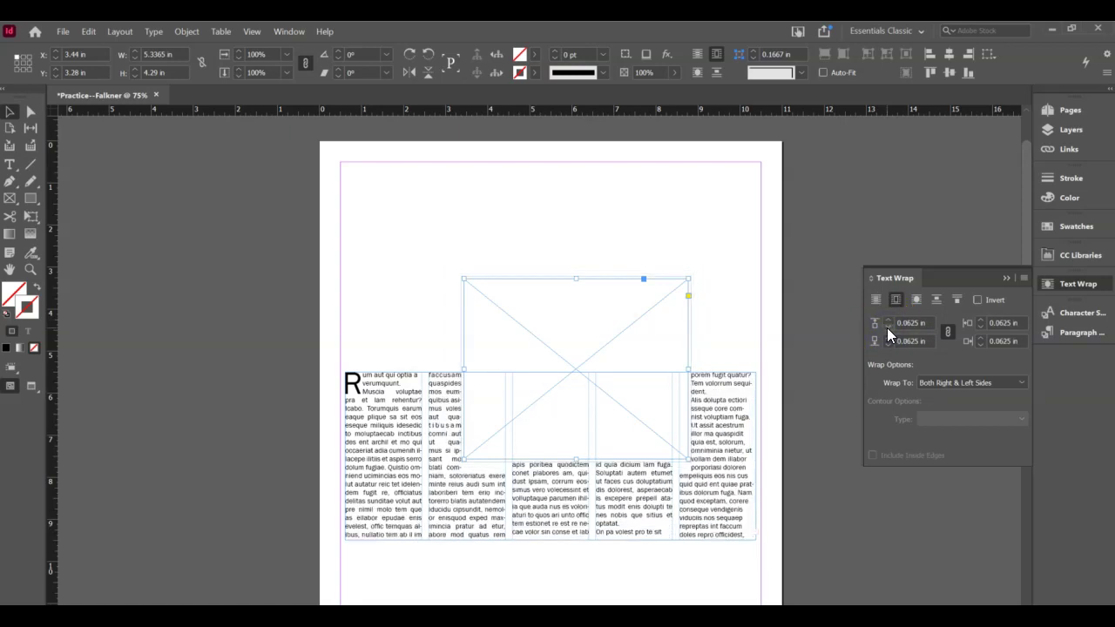
pyautogui.click(888, 328)
pyautogui.click(541, 450)
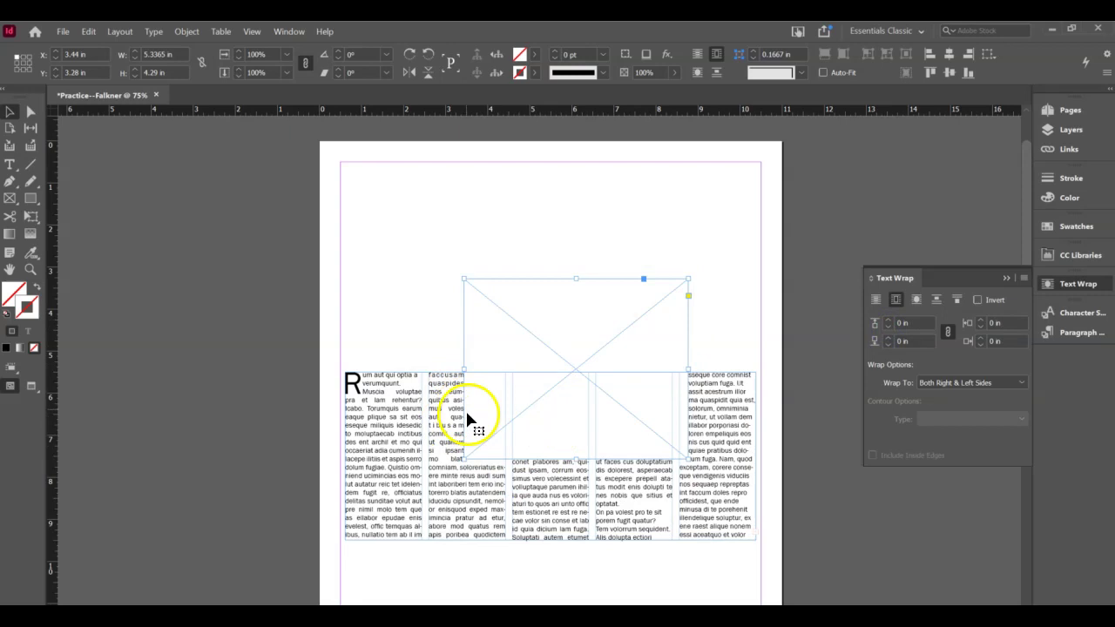
# - Unlink the offsets and try the bottom and left offsets, returning each to zero
pyautogui.click(948, 335)
pyautogui.click(947, 335)
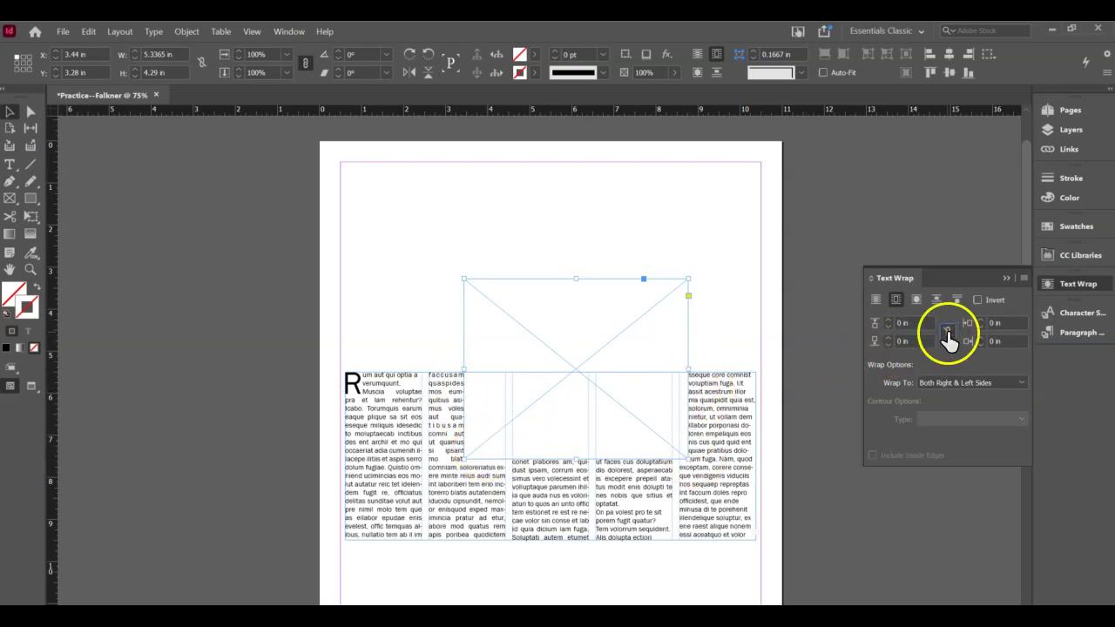
pyautogui.click(888, 339)
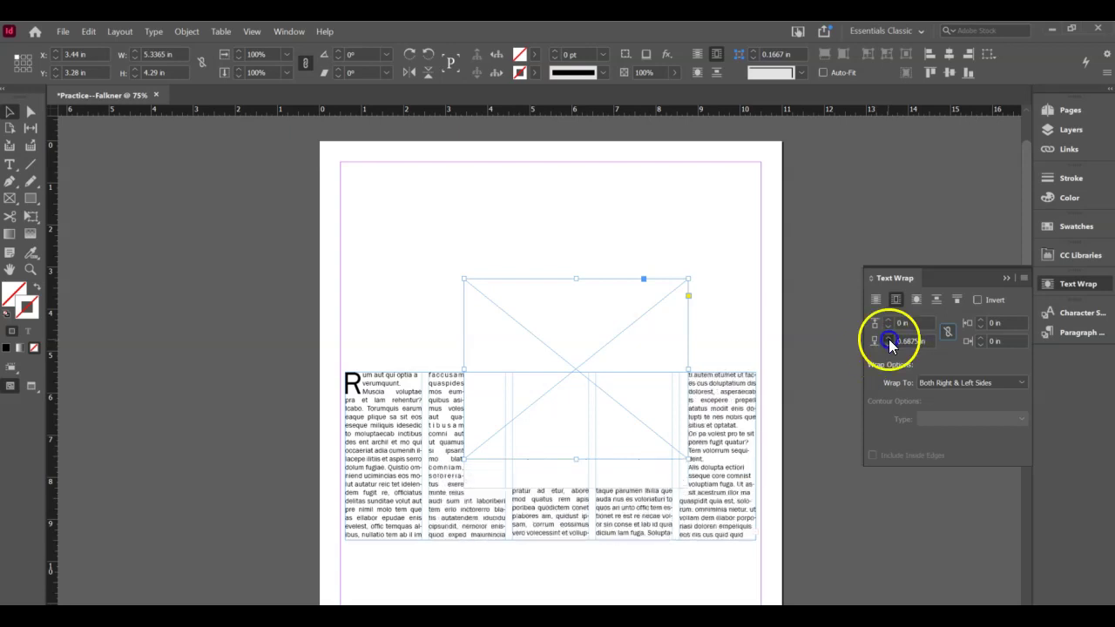
pyautogui.click(888, 345)
pyautogui.click(888, 345)
pyautogui.click(889, 345)
pyautogui.click(889, 345)
pyautogui.click(888, 345)
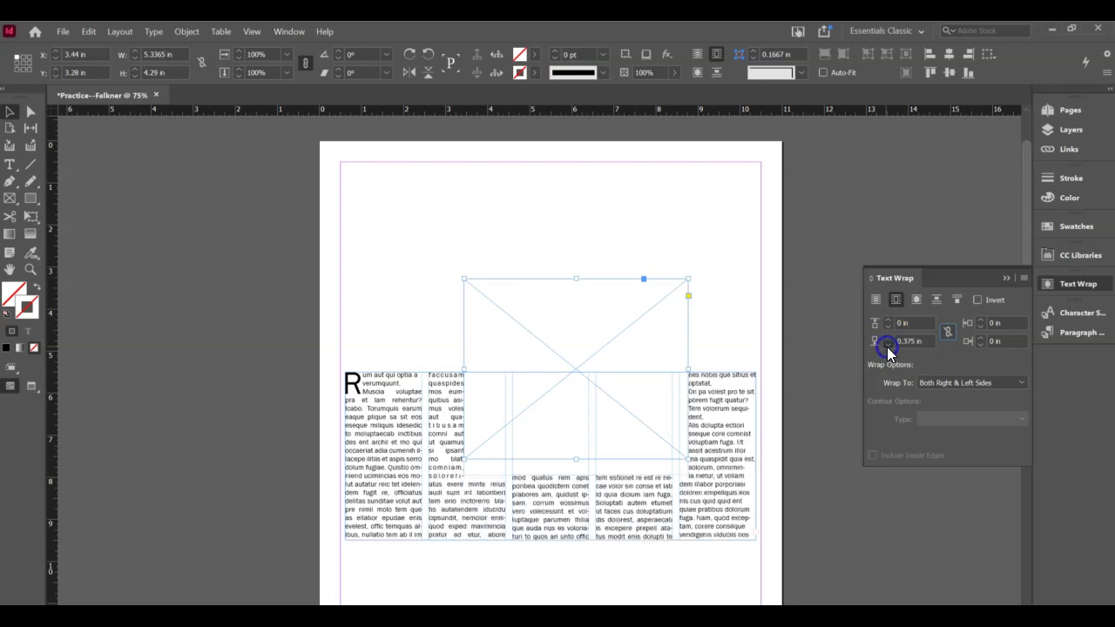
pyautogui.click(888, 345)
pyautogui.click(888, 345)
pyautogui.click(888, 345)
pyautogui.click(887, 345)
pyautogui.click(888, 345)
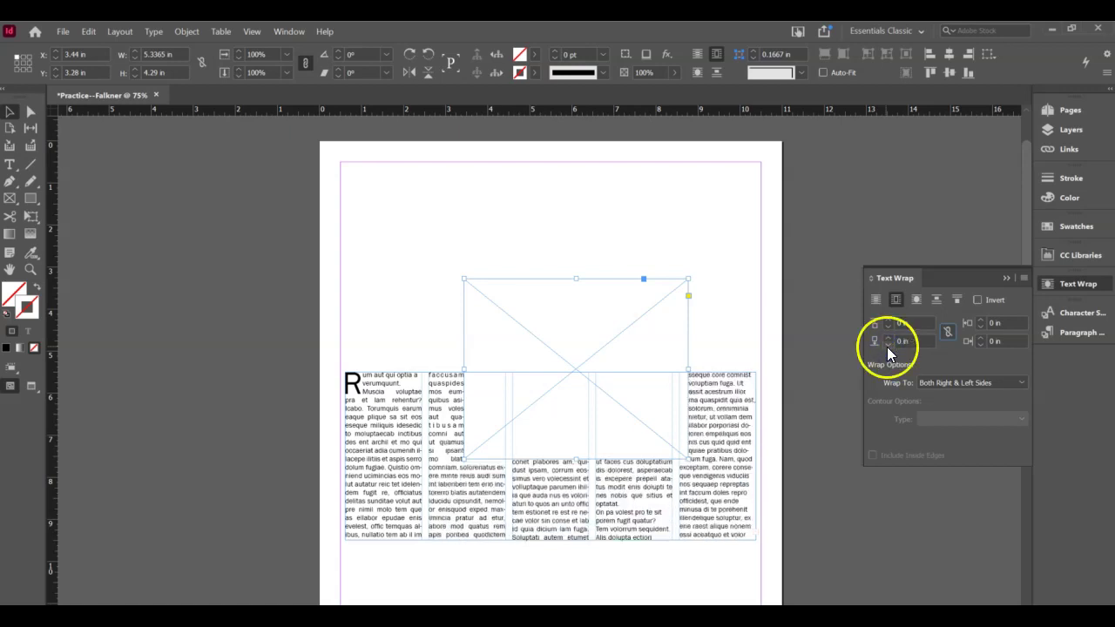
pyautogui.click(979, 319)
pyautogui.click(979, 318)
pyautogui.click(979, 319)
pyautogui.click(979, 319)
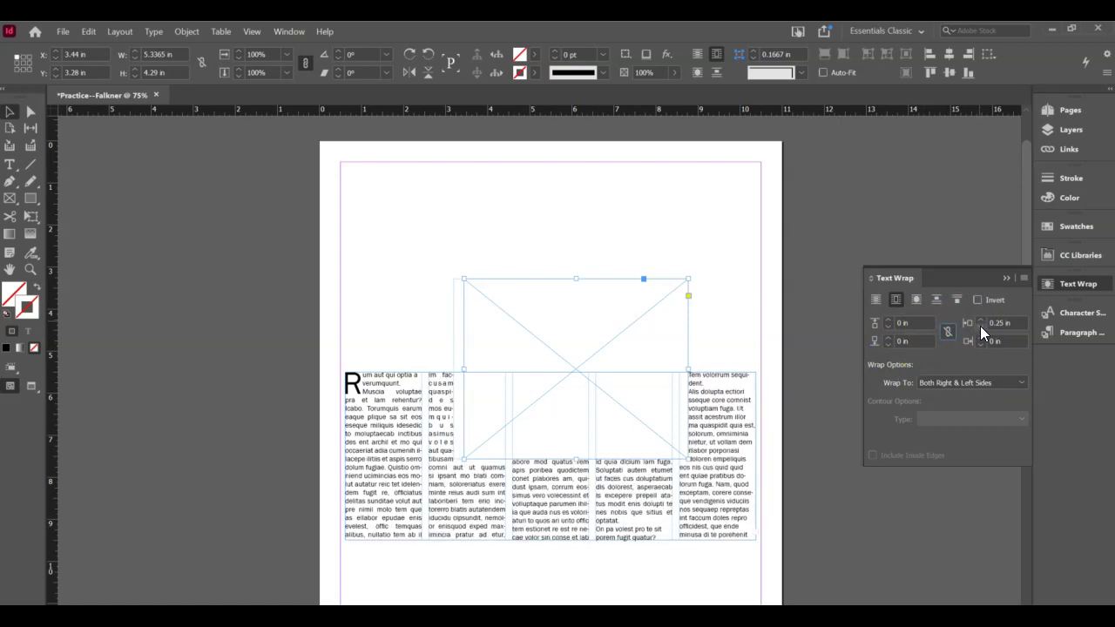
pyautogui.click(980, 328)
pyautogui.click(980, 328)
pyautogui.click(981, 328)
pyautogui.click(981, 327)
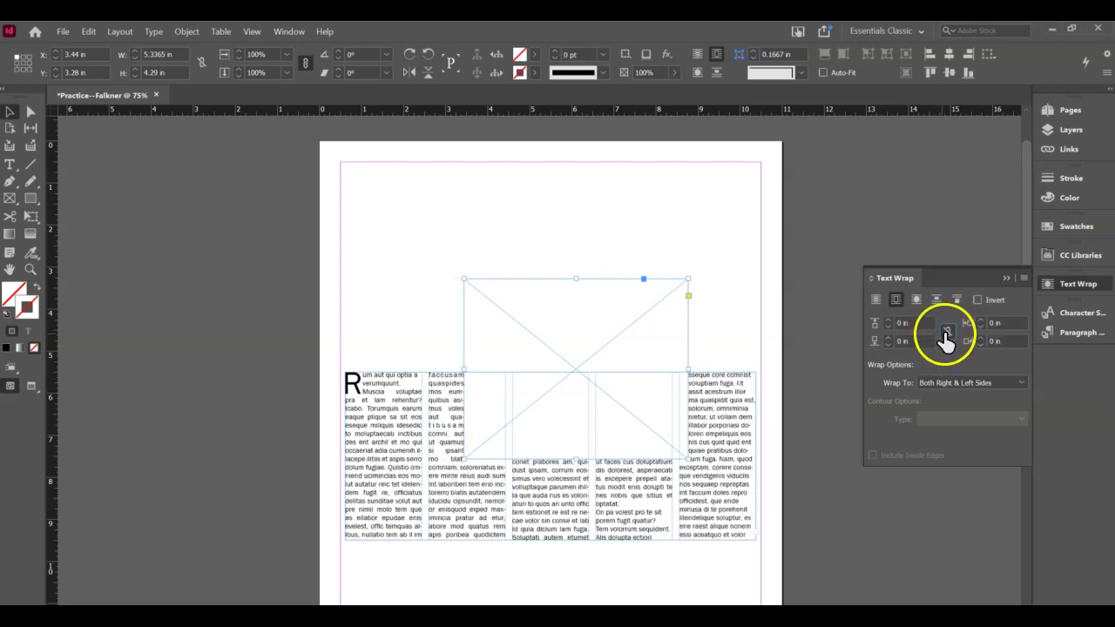
# - Relink all four wrap offsets and set them to 0.125 in
pyautogui.click(947, 331)
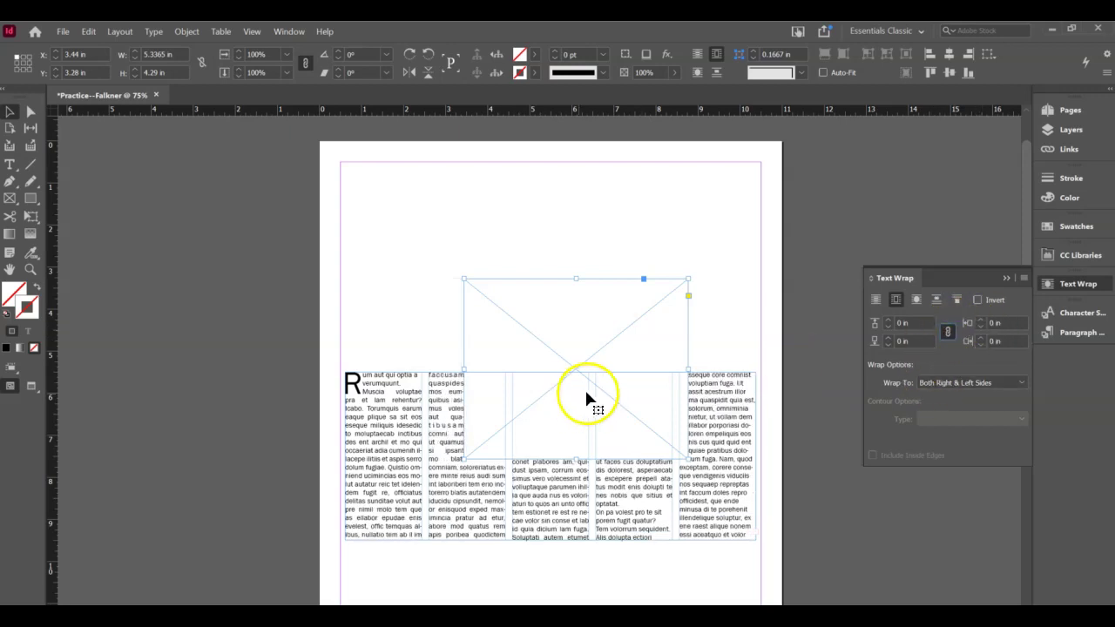
pyautogui.click(889, 318)
pyautogui.click(889, 318)
pyautogui.click(889, 337)
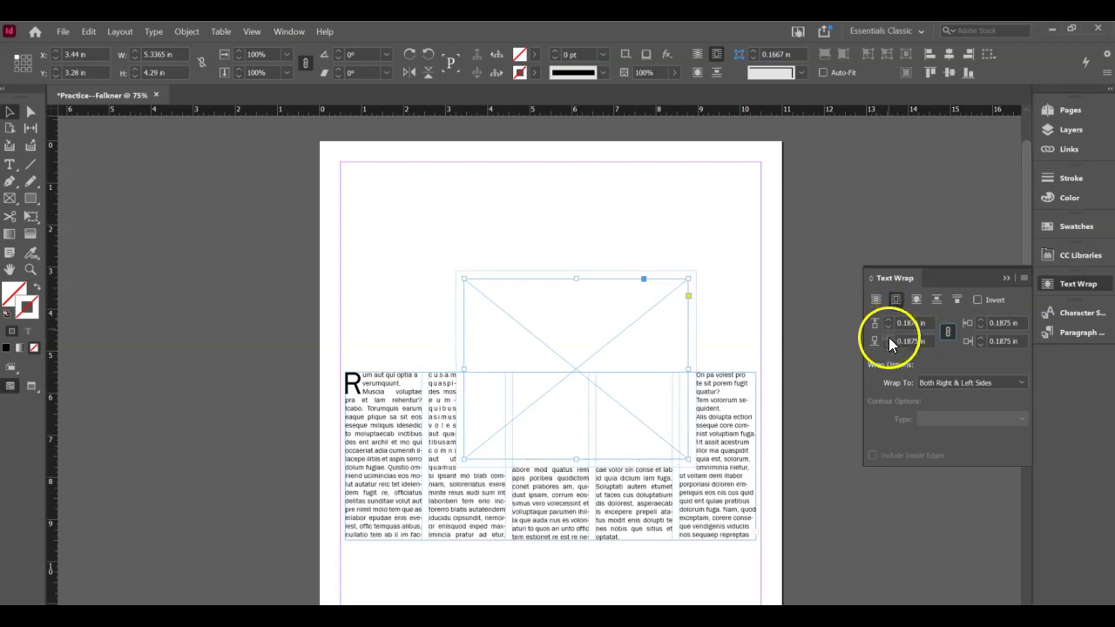
pyautogui.click(890, 326)
pyautogui.click(889, 326)
pyautogui.click(889, 326)
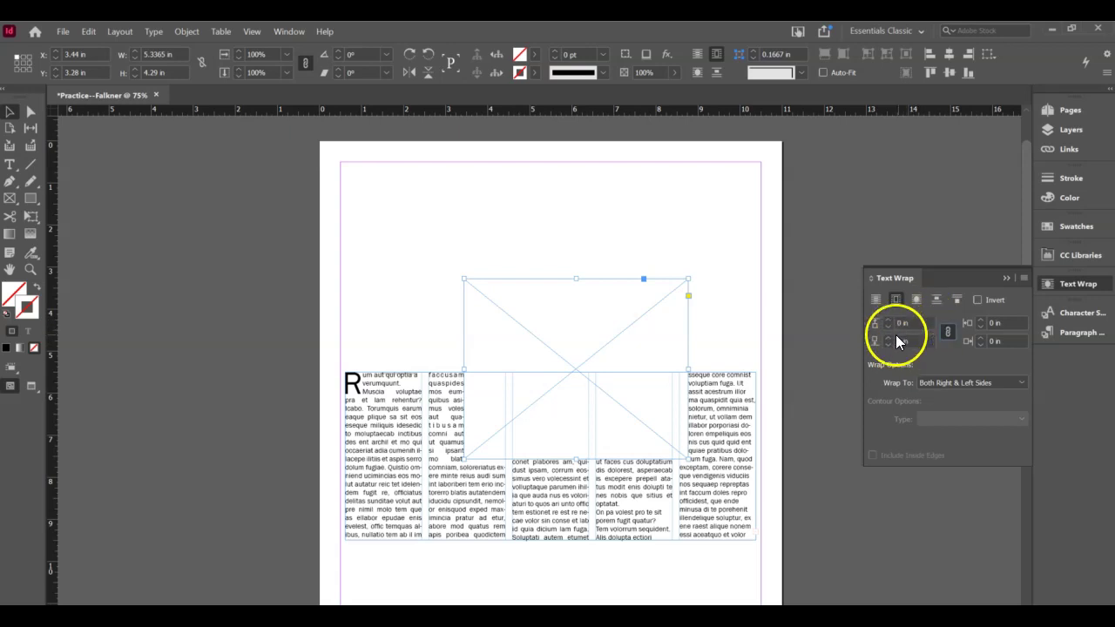
pyautogui.click(888, 324)
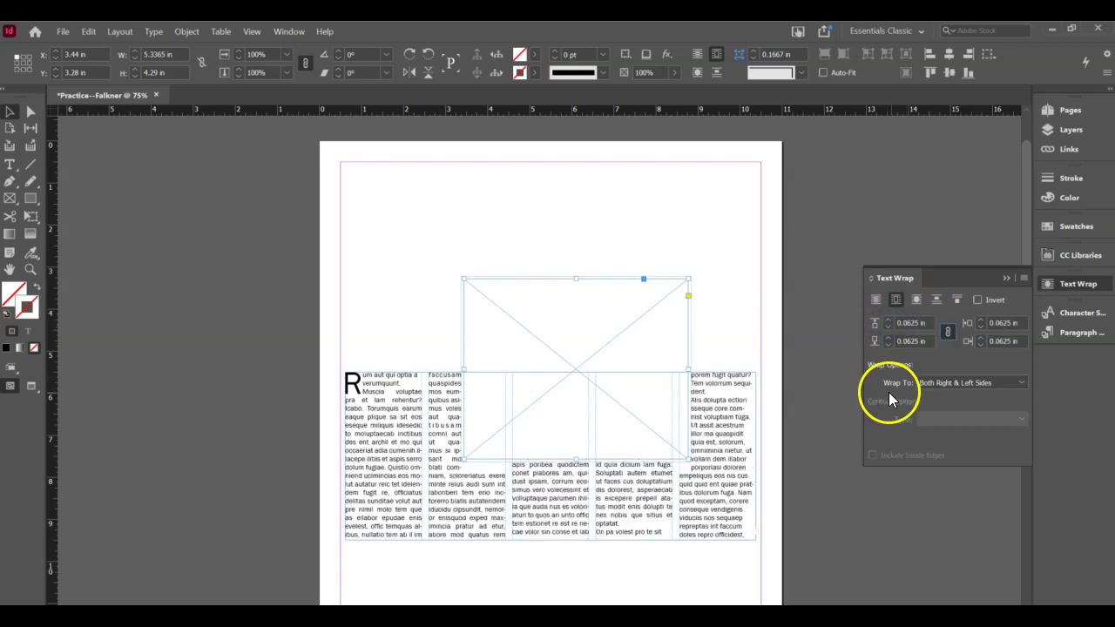
pyautogui.click(888, 320)
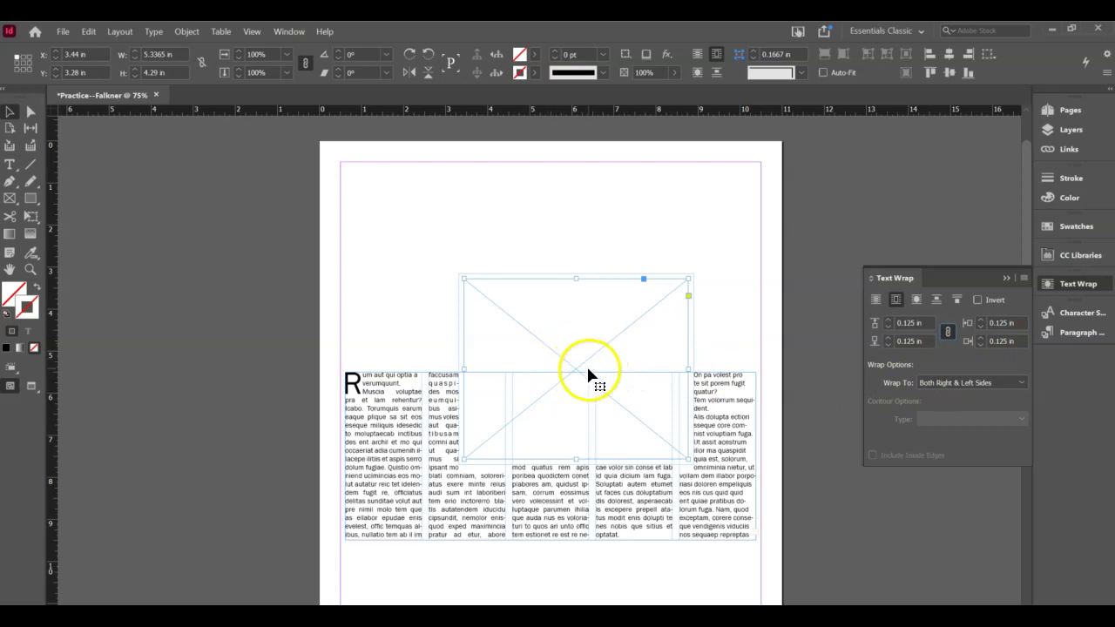
# - Collapse the Text Wrap panel, shift the frame left, and place the football player photo into it
pyautogui.click(1005, 278)
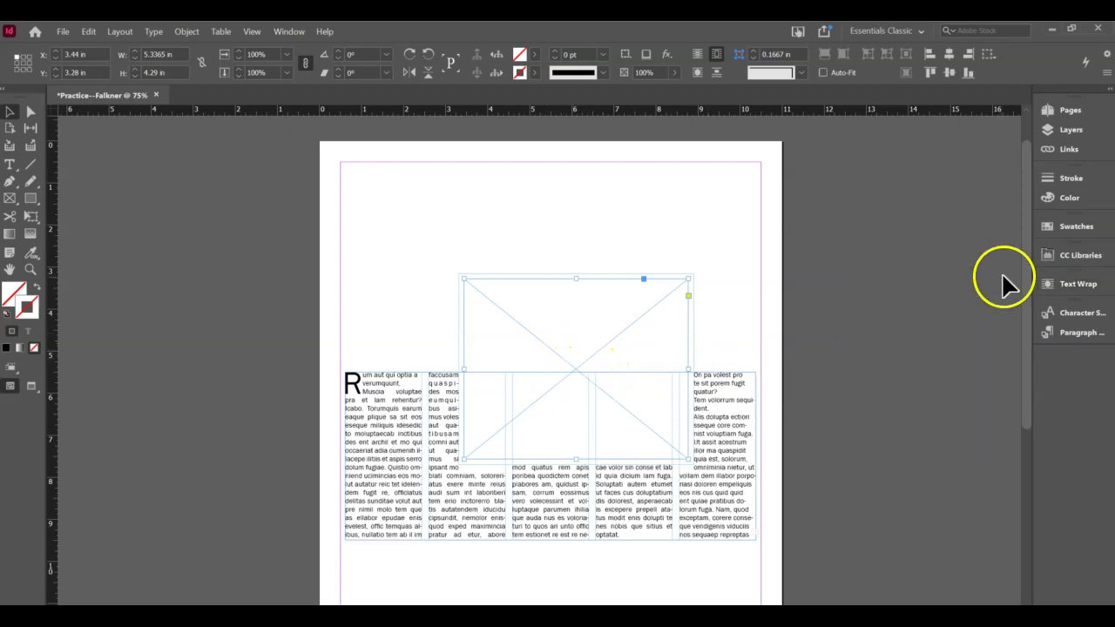
pyautogui.moveTo(559, 366); pyautogui.dragTo(541, 381)
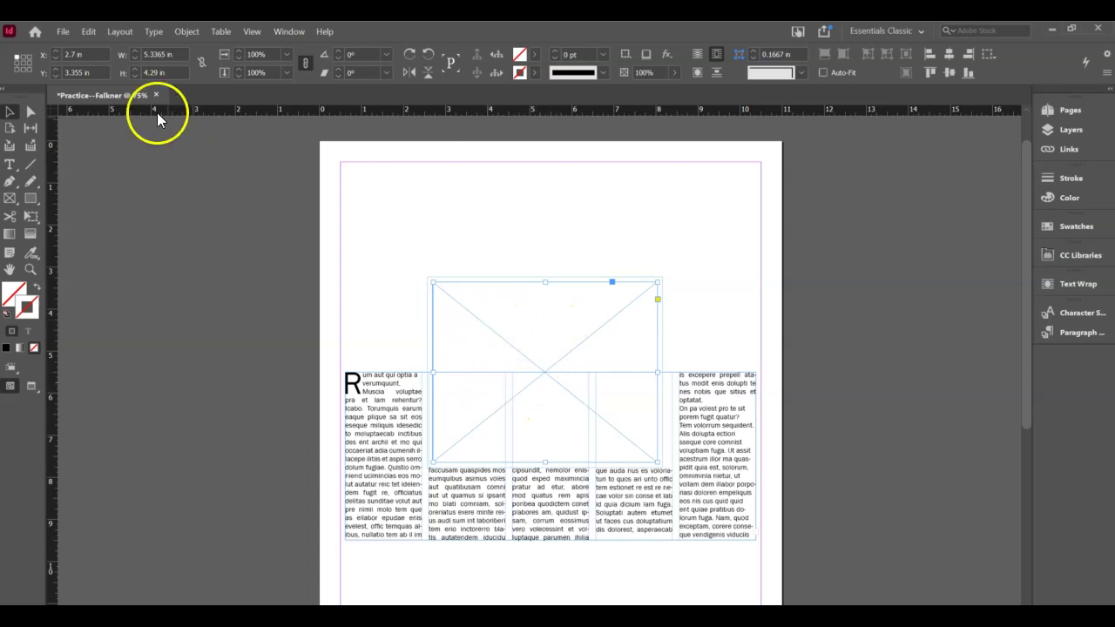
pyautogui.click(64, 32)
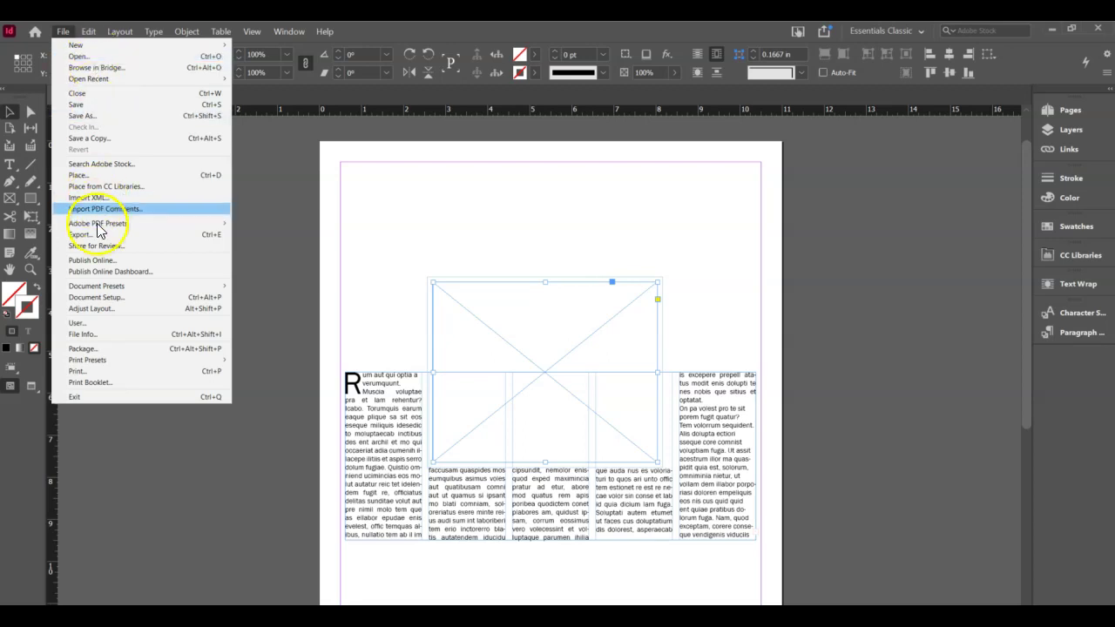
pyautogui.click(103, 177)
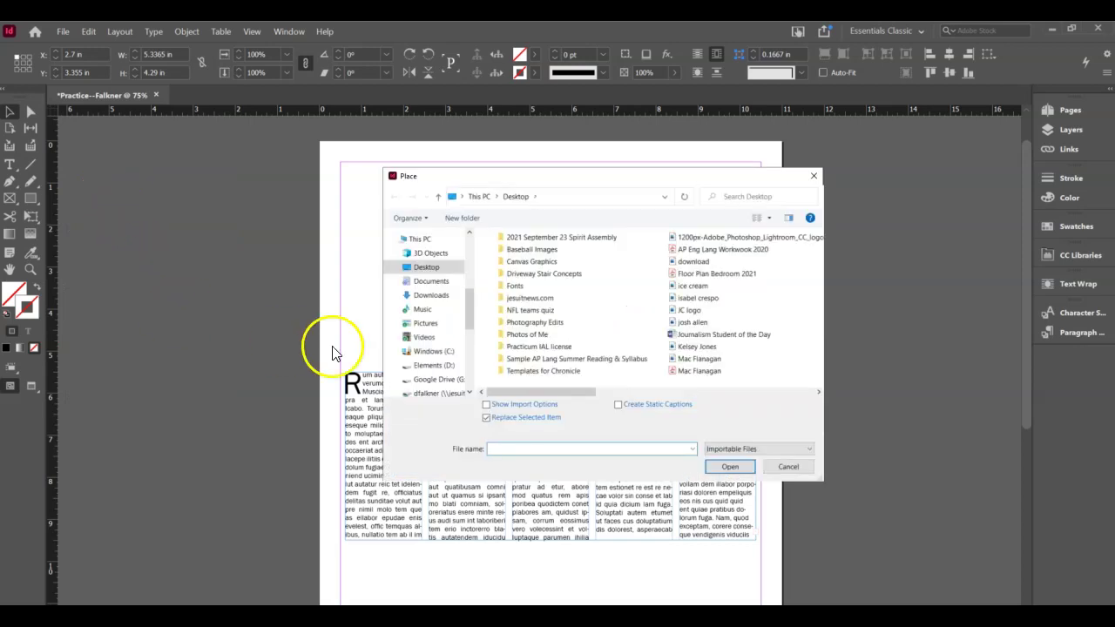
pyautogui.click(729, 324)
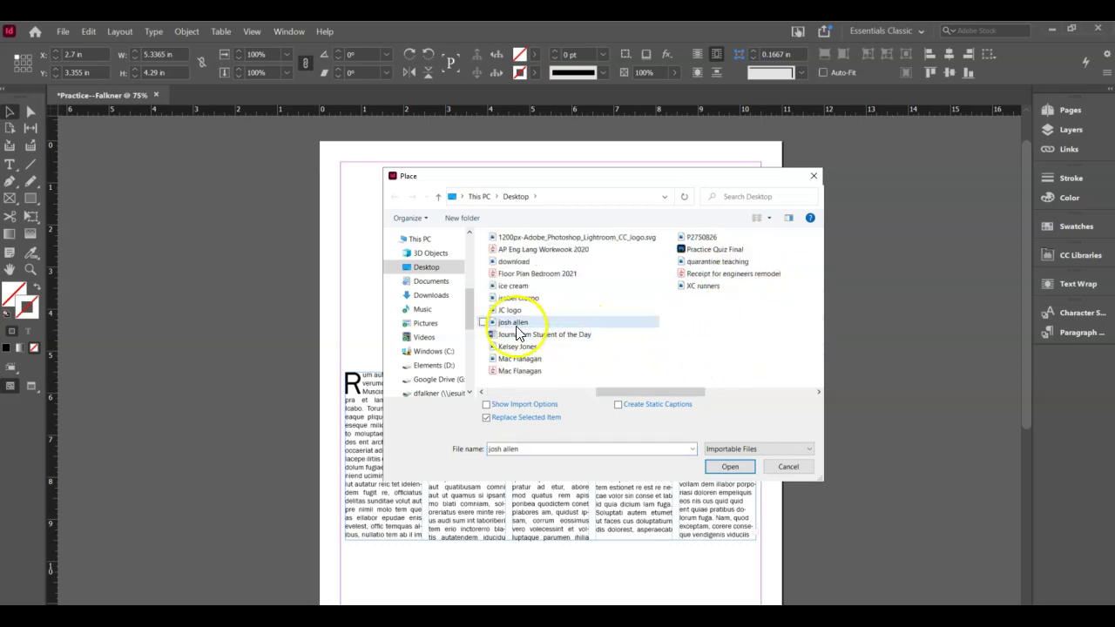
pyautogui.press('Return')
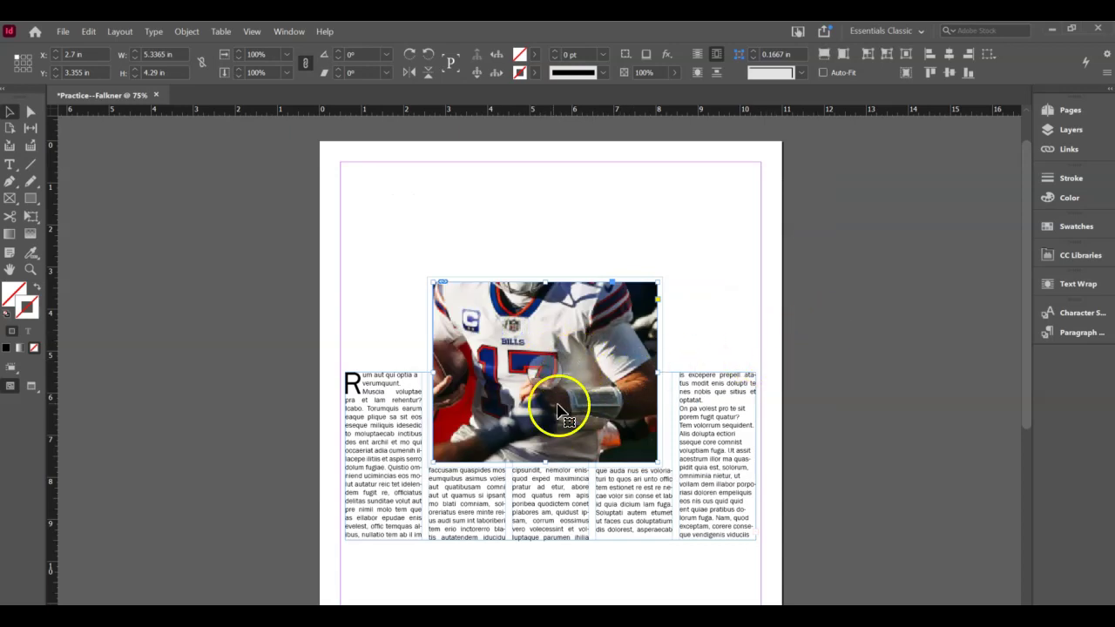
# - Select the photo inside its frame with Direct Selection and scale it to 16.3718 × 7.06 in
pyautogui.click(833, 355)
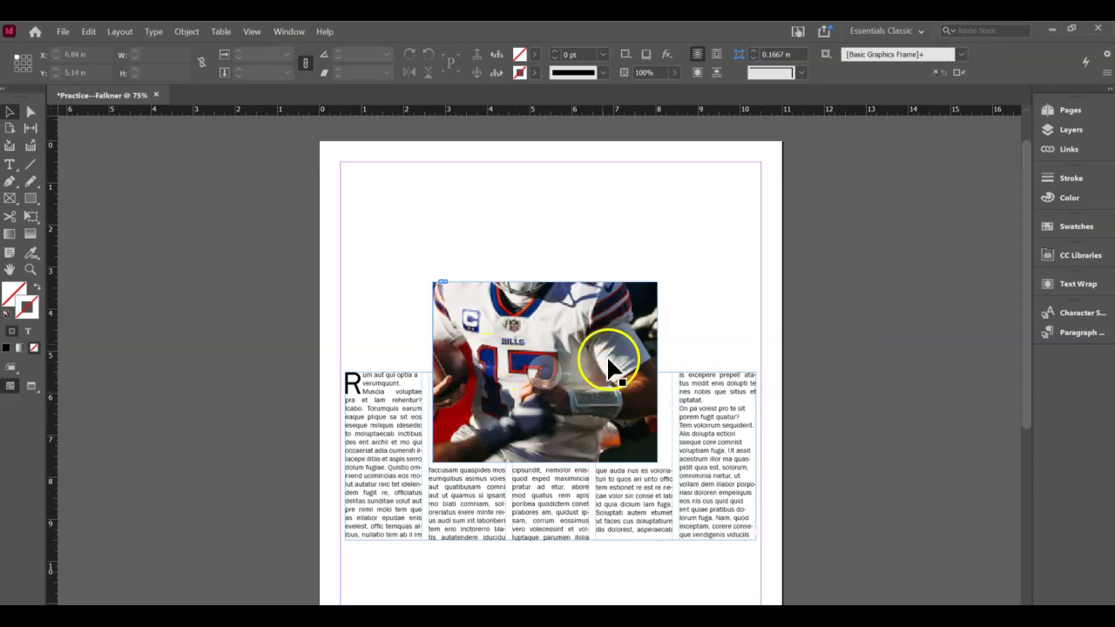
pyautogui.click(507, 401)
pyautogui.click(736, 397)
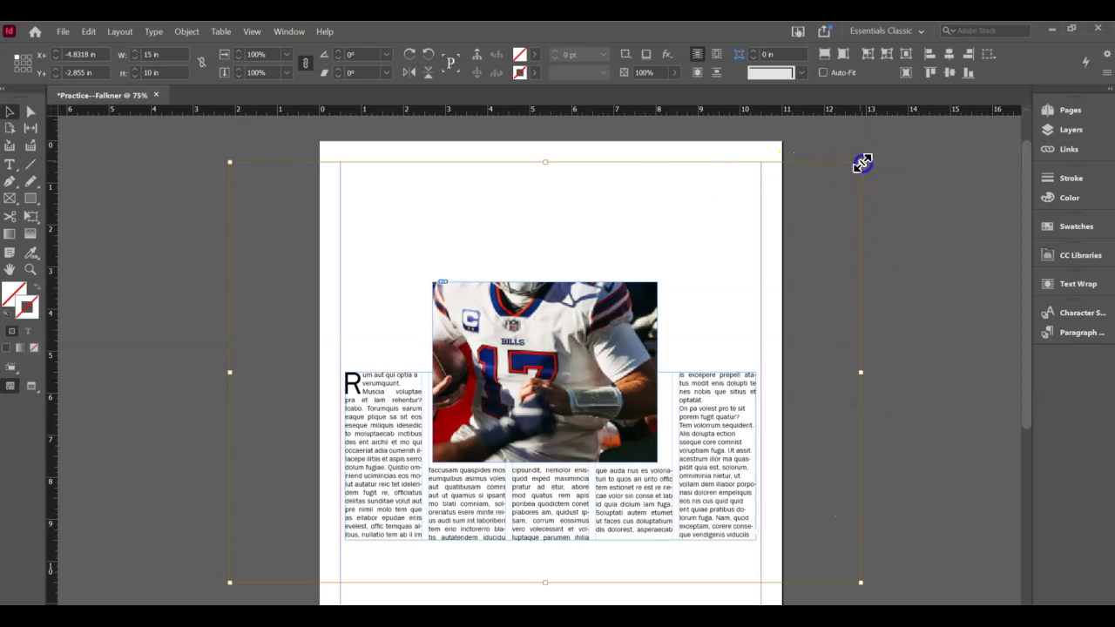
pyautogui.moveTo(862, 163); pyautogui.dragTo(918, 287)
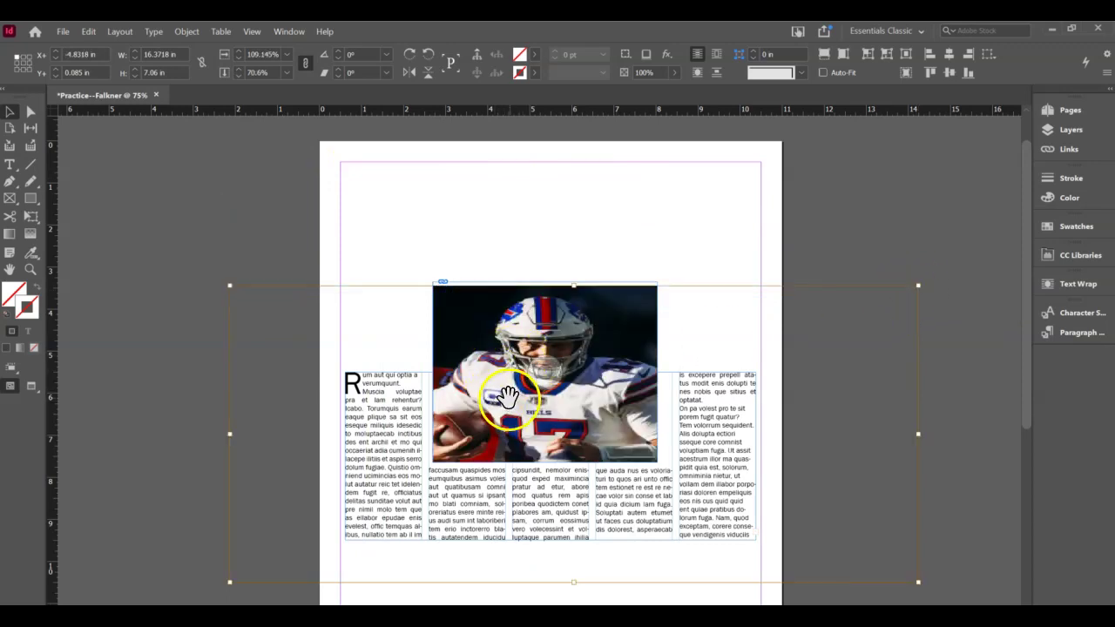
# - Undo the scaling, then drag the photo's corner to shrink it to about 5.7 × 3.8 in
pyautogui.hotkey('ctrl', 'z')
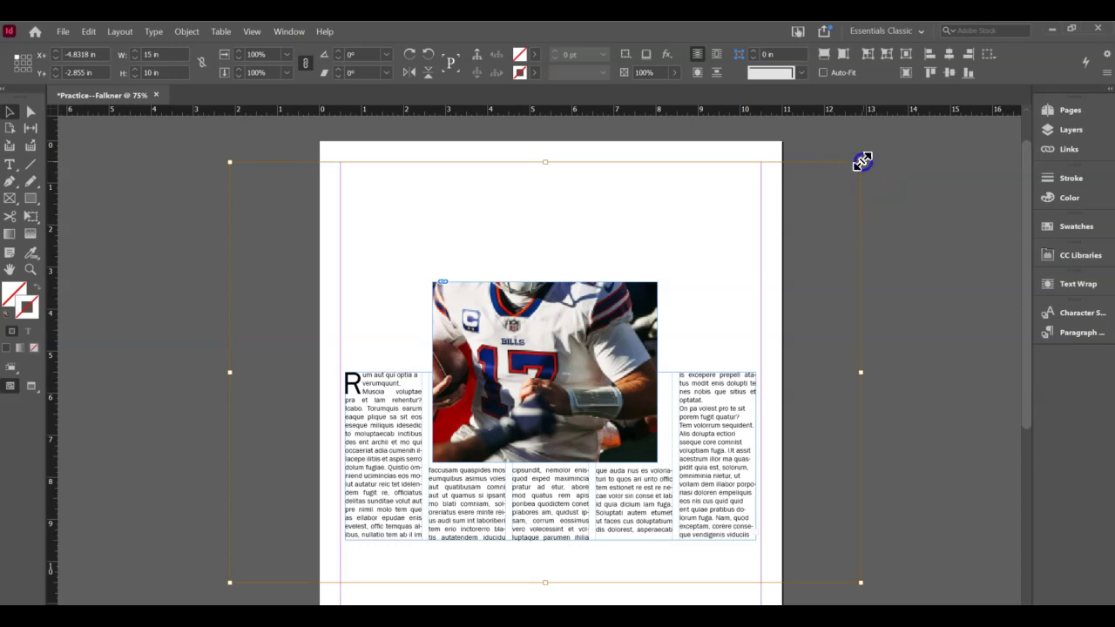
pyautogui.moveTo(861, 162); pyautogui.dragTo(662, 320)
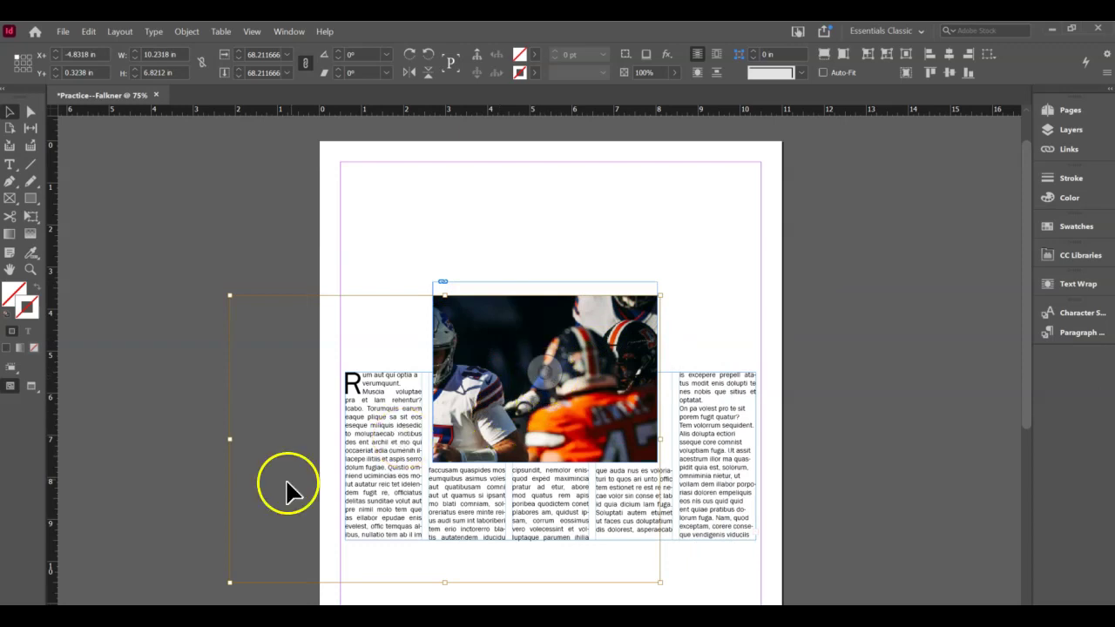
pyautogui.moveTo(229, 582); pyautogui.dragTo(419, 455)
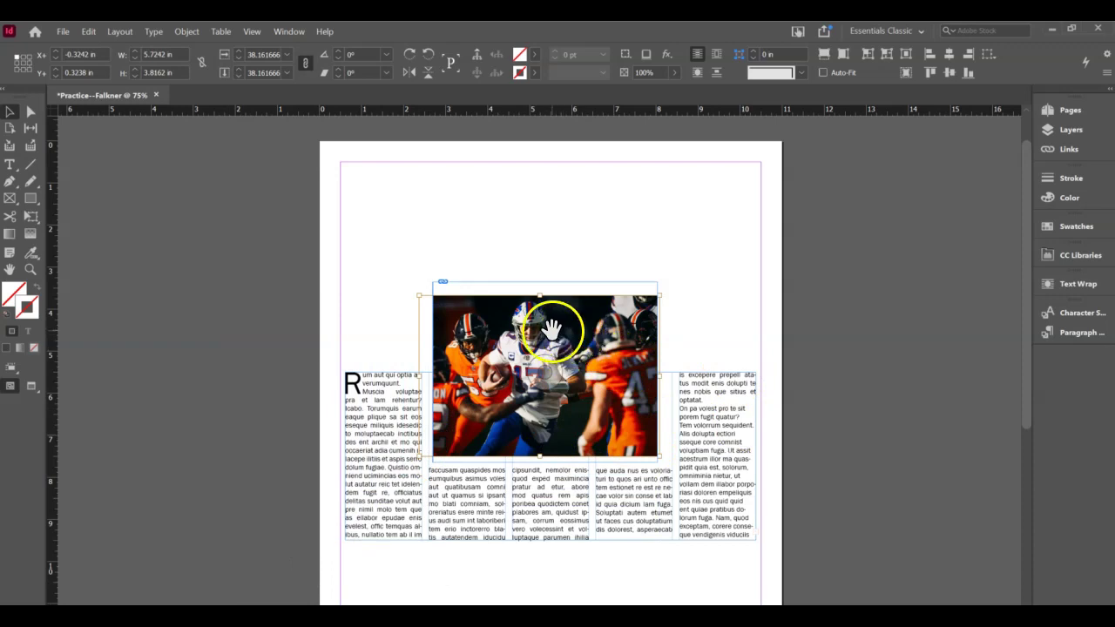
# - Shift the photo up, left and down within the frame to reframe the player
pyautogui.moveTo(570, 341); pyautogui.dragTo(667, 266)
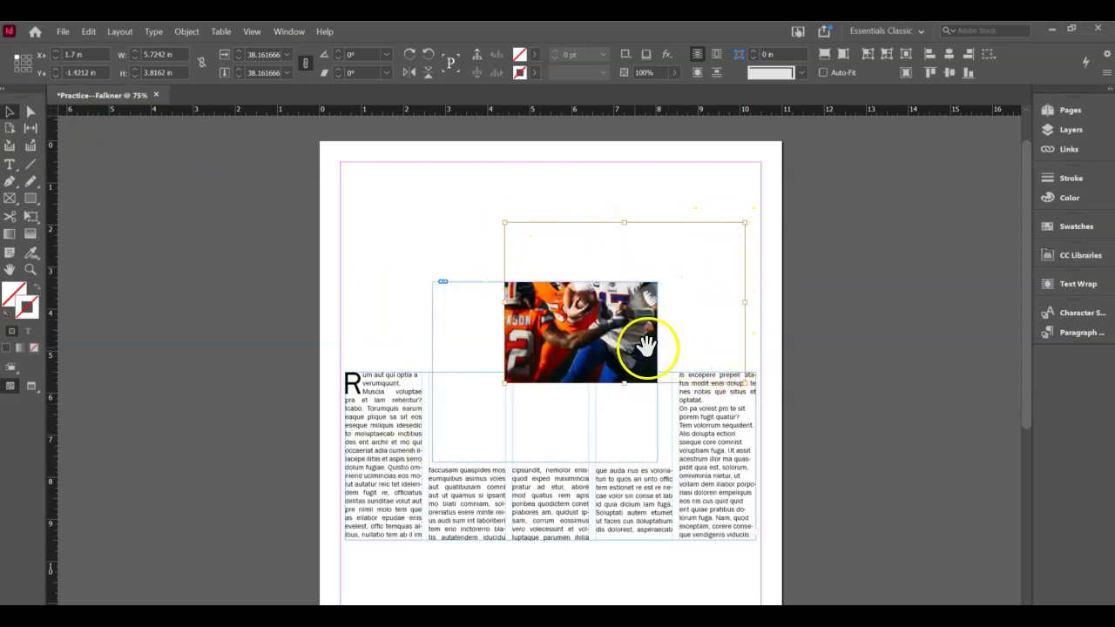
pyautogui.moveTo(688, 303); pyautogui.dragTo(664, 314)
pyautogui.moveTo(513, 378); pyautogui.dragTo(512, 378)
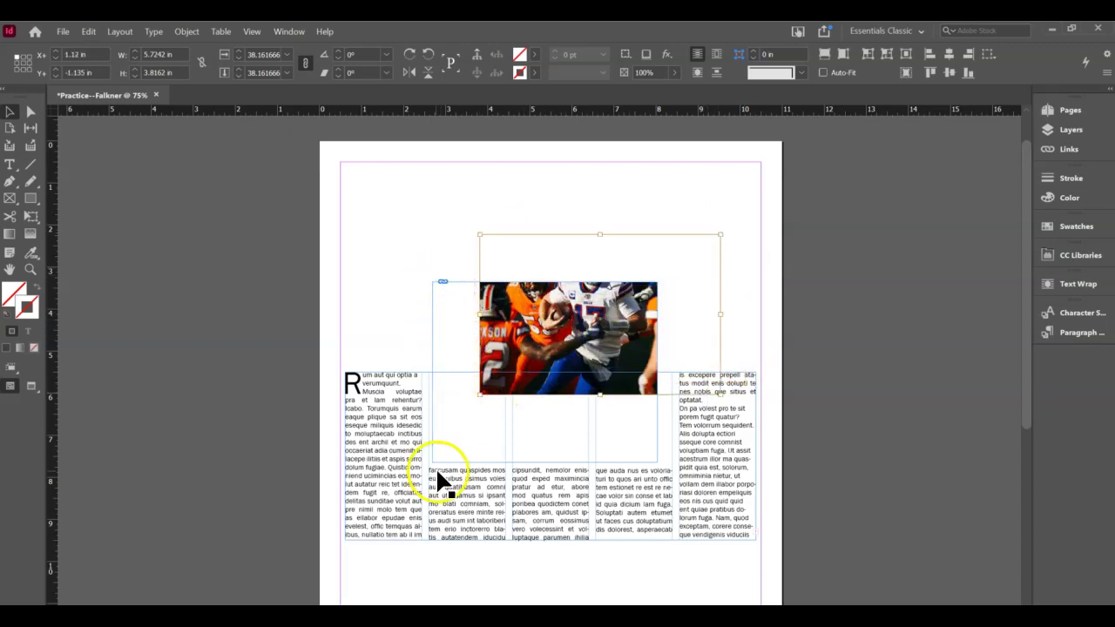
pyautogui.moveTo(615, 311); pyautogui.dragTo(523, 354)
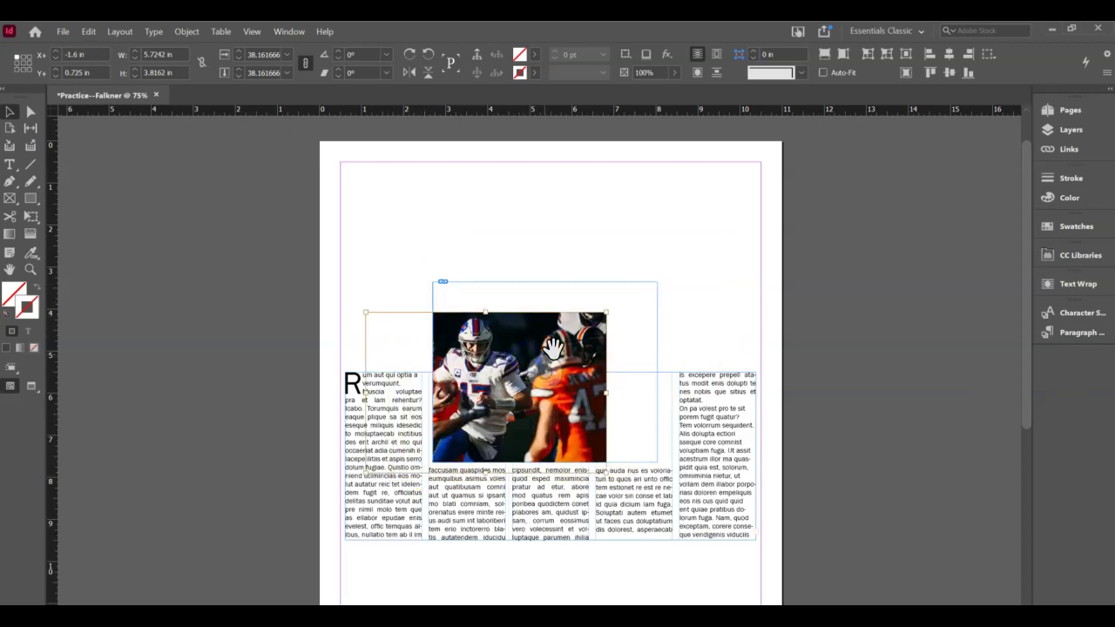
pyautogui.moveTo(609, 319)
pyautogui.mouseDown()
pyautogui.moveTo(747, 219)
pyautogui.moveTo(606, 313)
pyautogui.mouseUp()
# - Undo the scaling, select the photo frame, and apply Fill Frame Proportionally
pyautogui.hotkey('ctrl', 'z')
pyautogui.hotkey('ctrl', 'z')
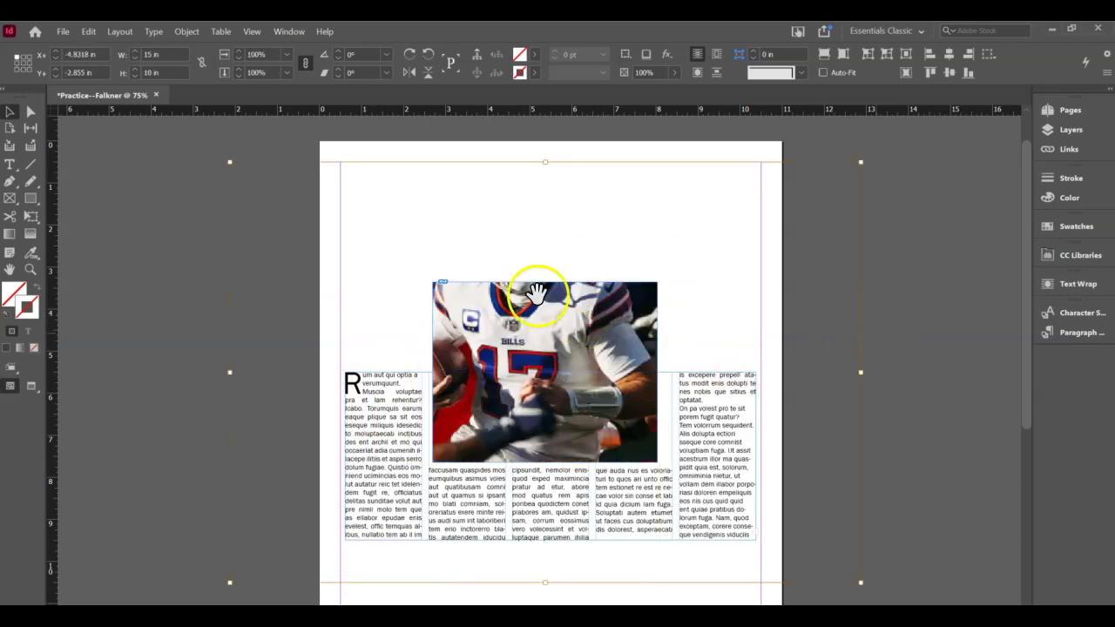
pyautogui.click(182, 261)
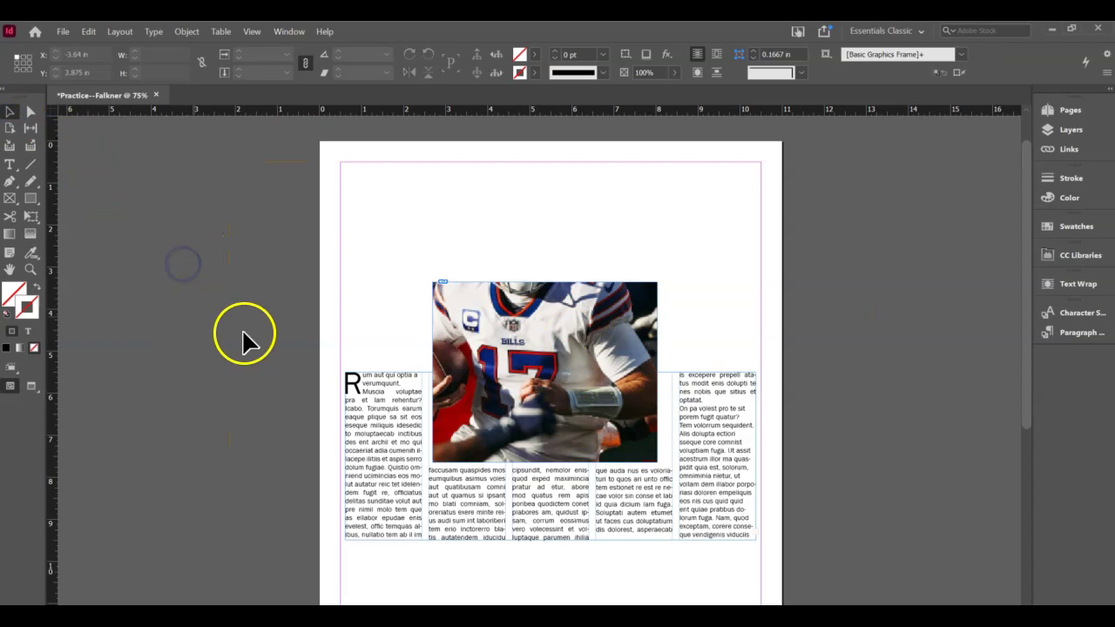
pyautogui.click(579, 330)
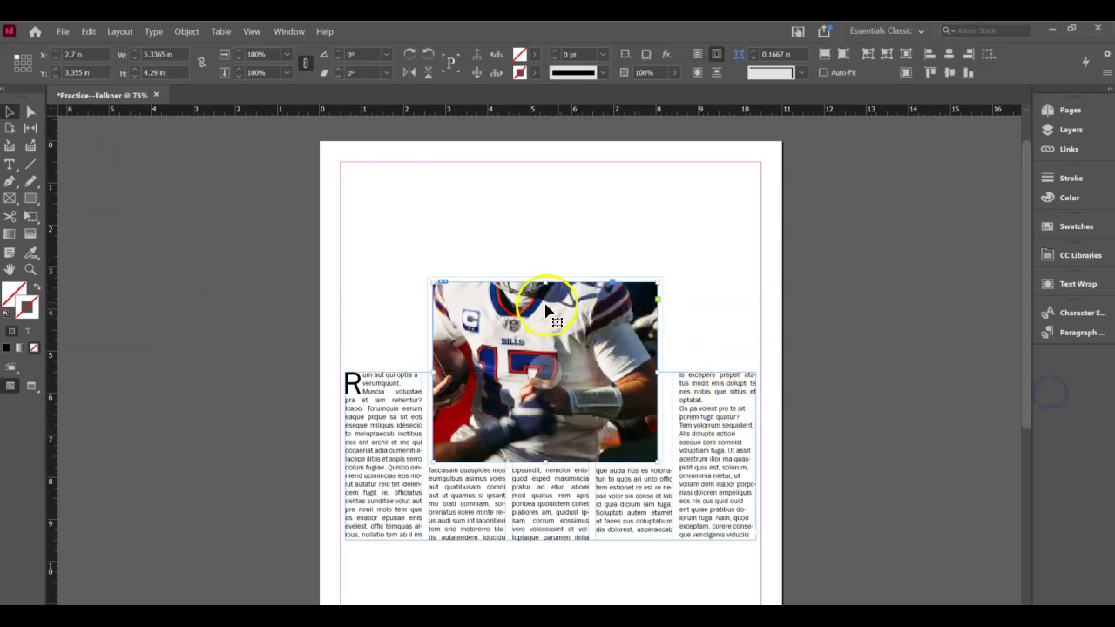
pyautogui.rightClick(559, 332)
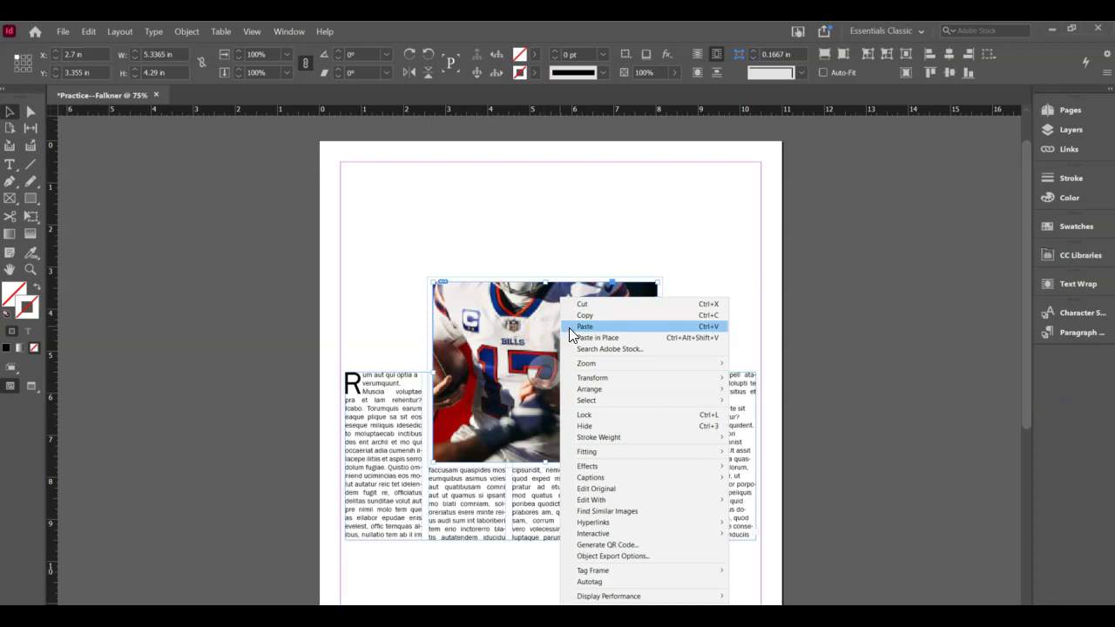
pyautogui.moveTo(687, 462)
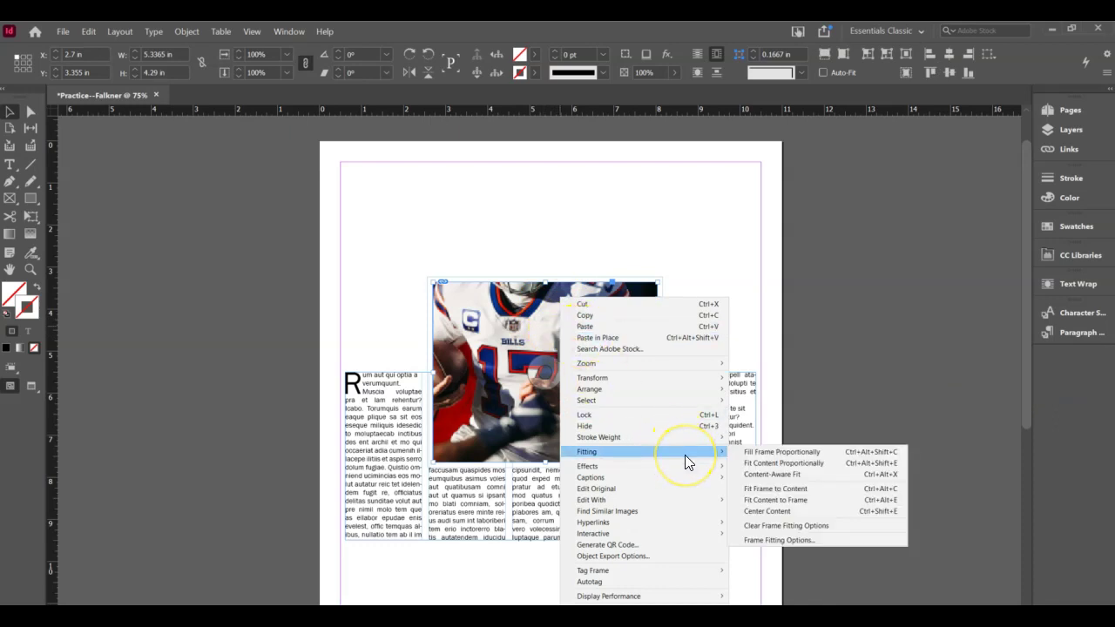
pyautogui.click(779, 455)
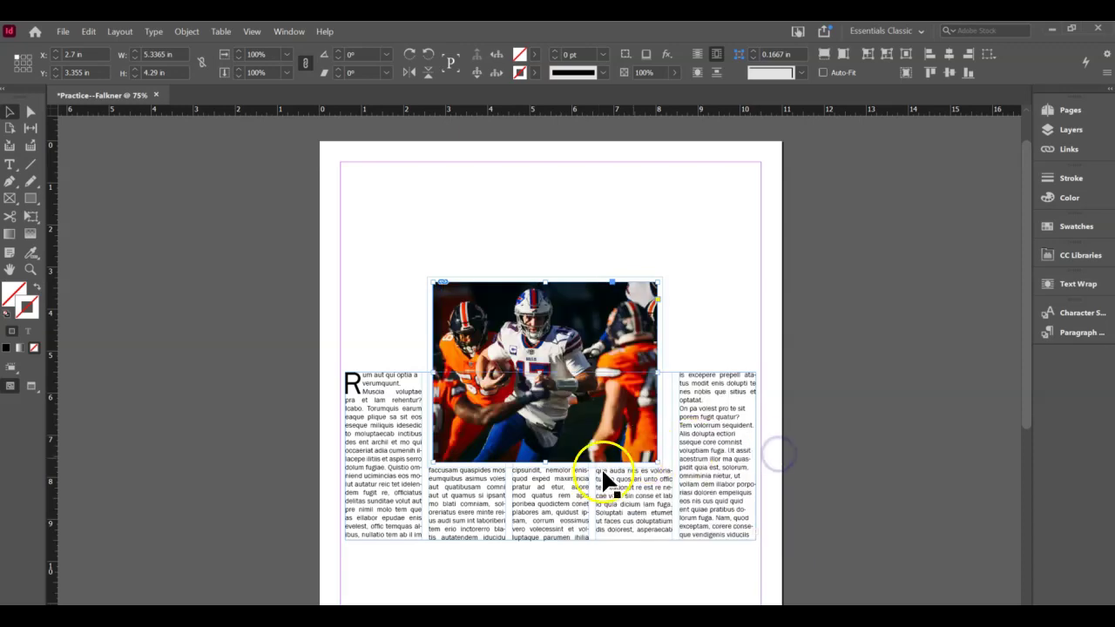
# - Compare Fit Content Proportionally against Fill Frame Proportionally on the photo
pyautogui.rightClick(631, 366)
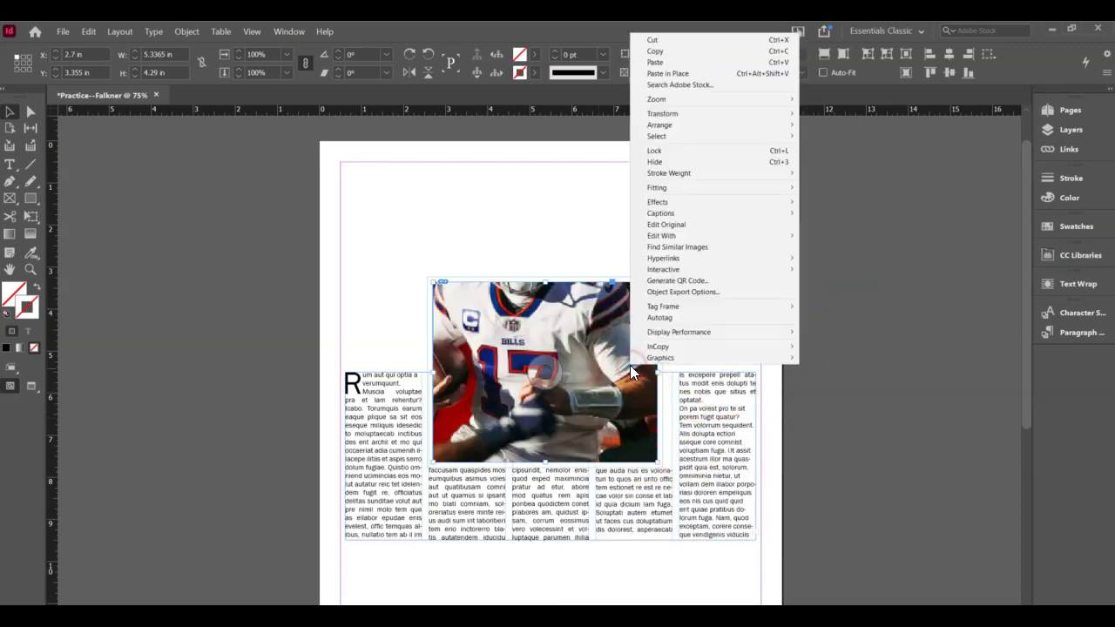
pyautogui.moveTo(771, 189)
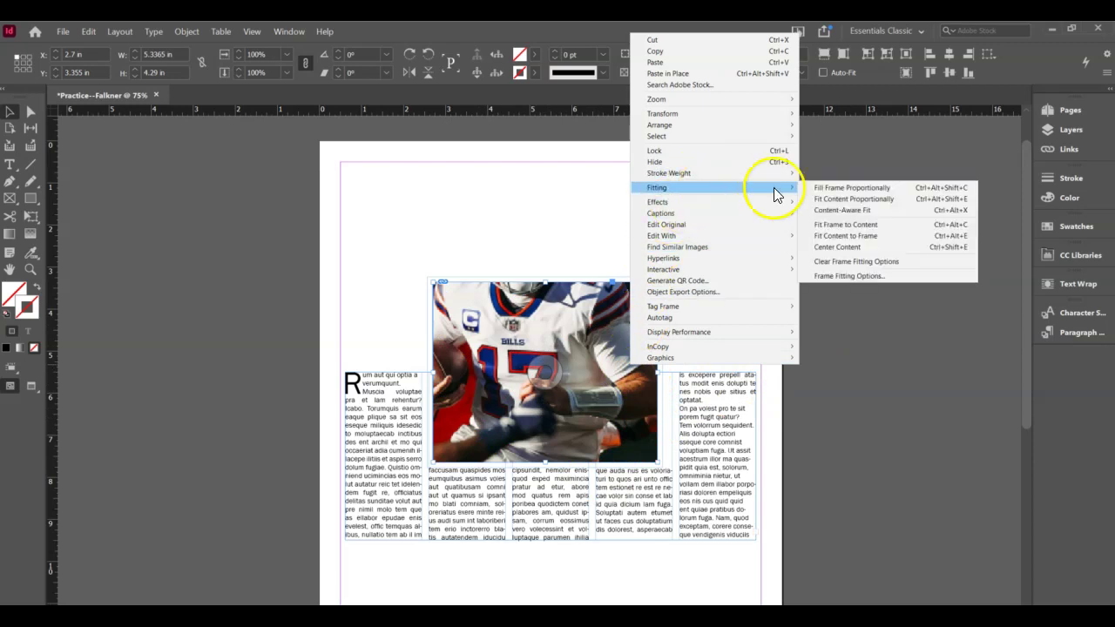
pyautogui.click(861, 205)
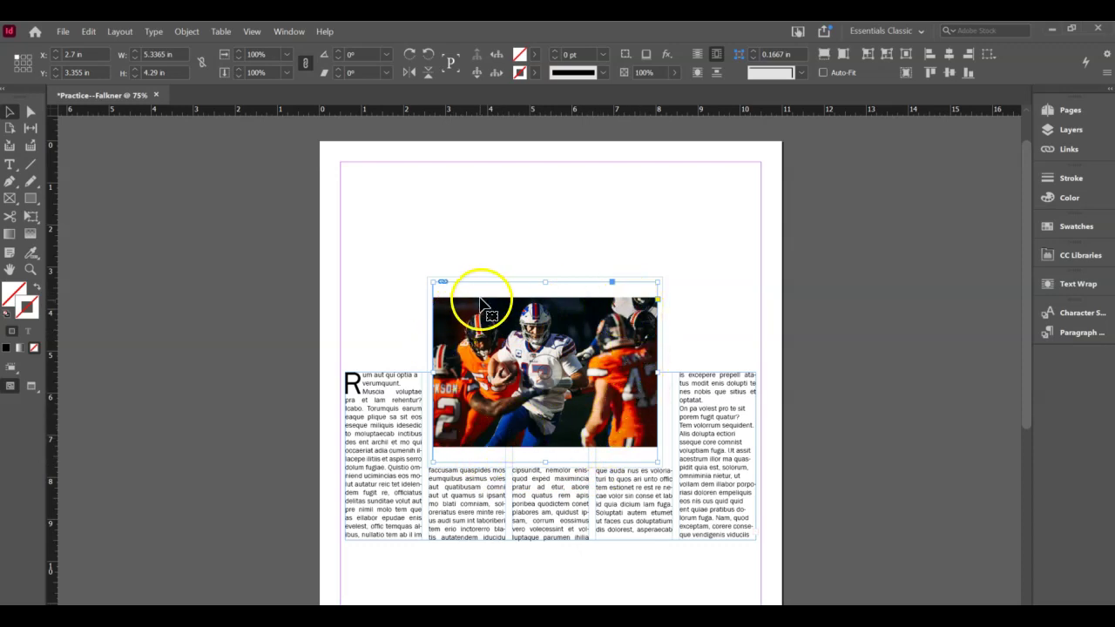
pyautogui.rightClick(625, 359)
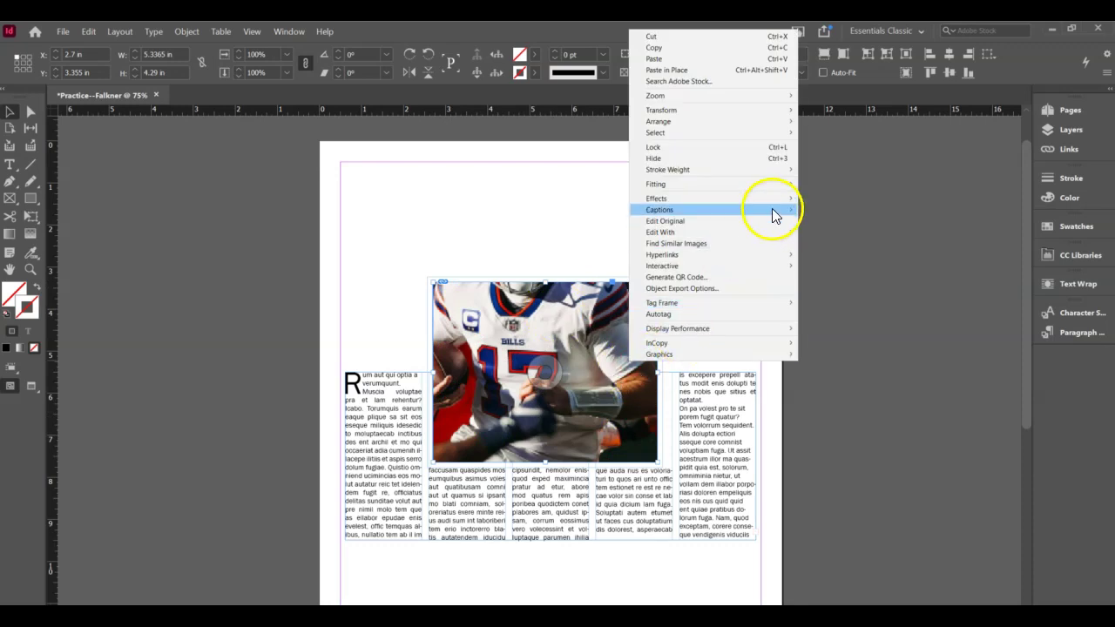
pyautogui.moveTo(786, 184)
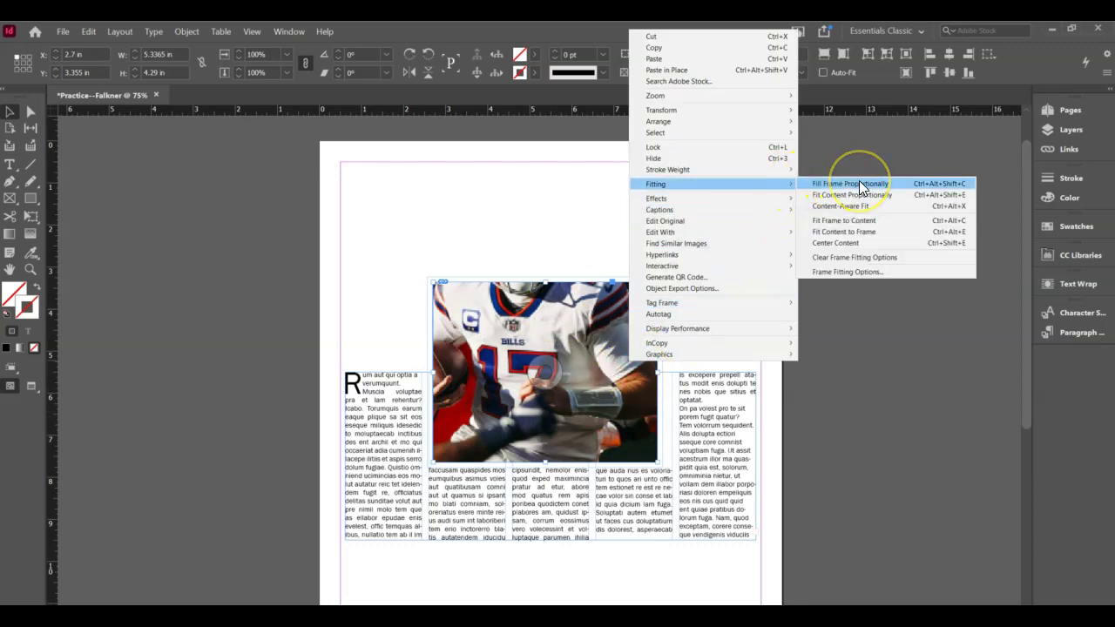
pyautogui.click(860, 186)
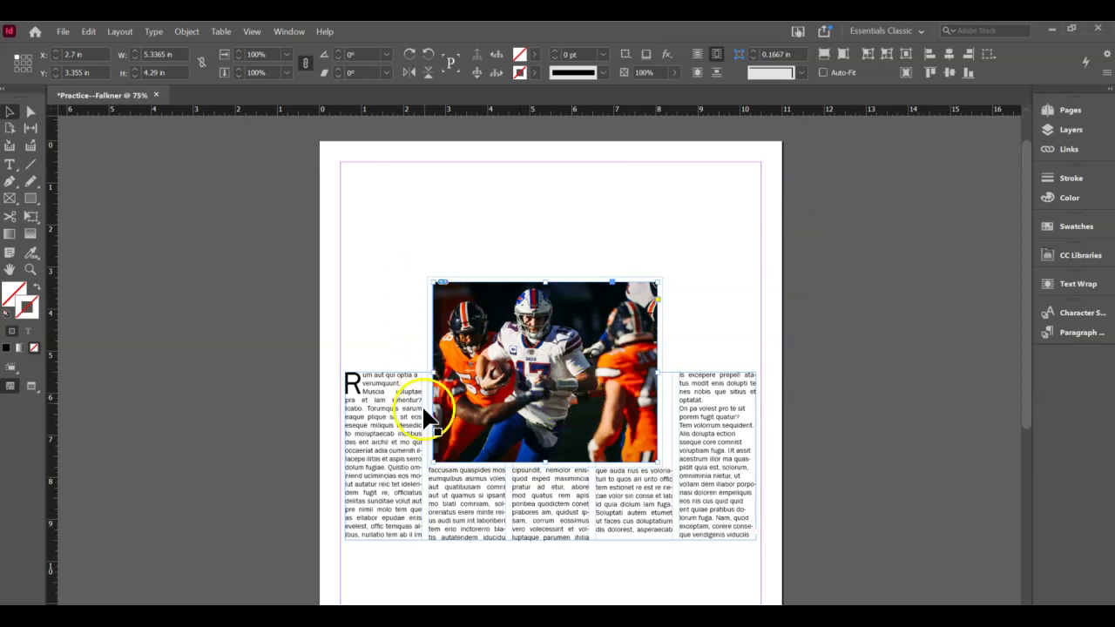
pyautogui.hotkey('ctrl', 'z')
# - Try Content-Aware Fit, then undo it to keep the proportional fill
pyautogui.rightClick(611, 340)
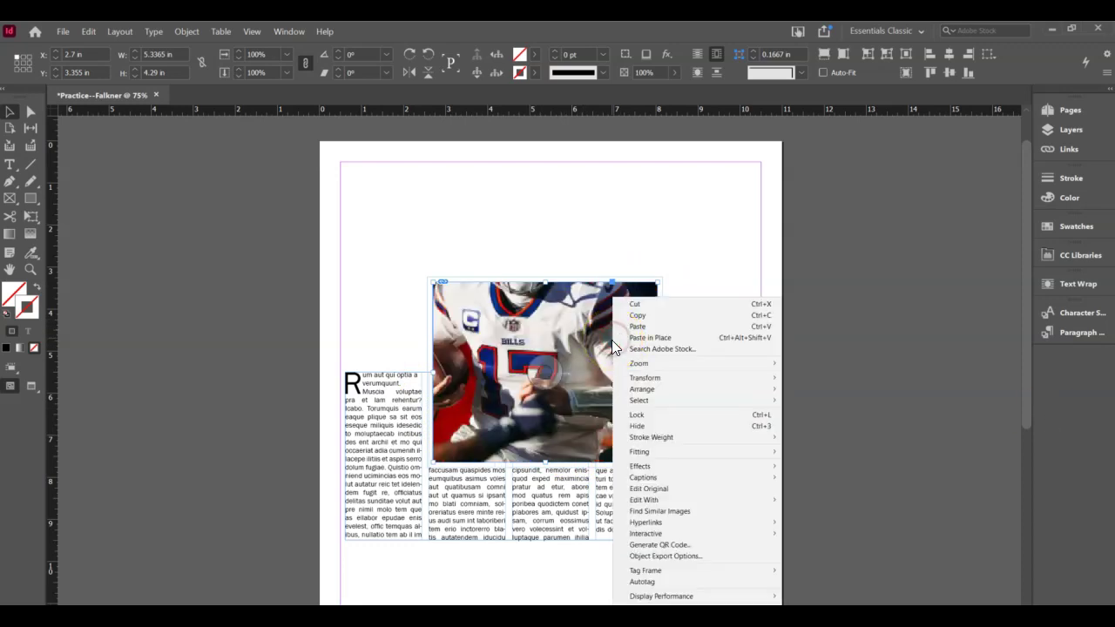
pyautogui.moveTo(669, 451)
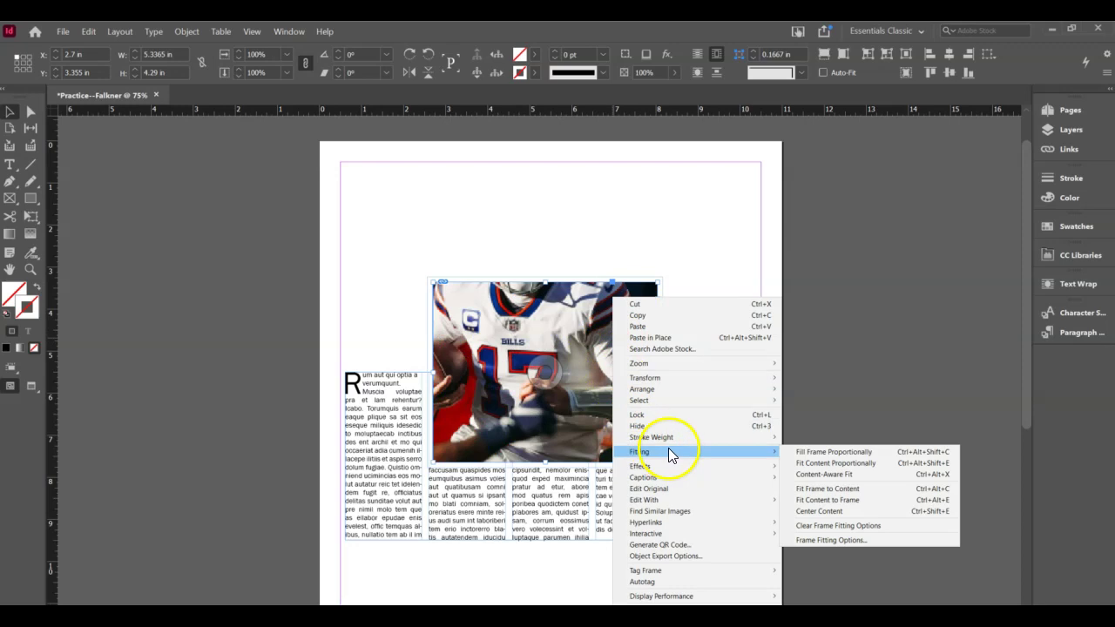
pyautogui.click(836, 475)
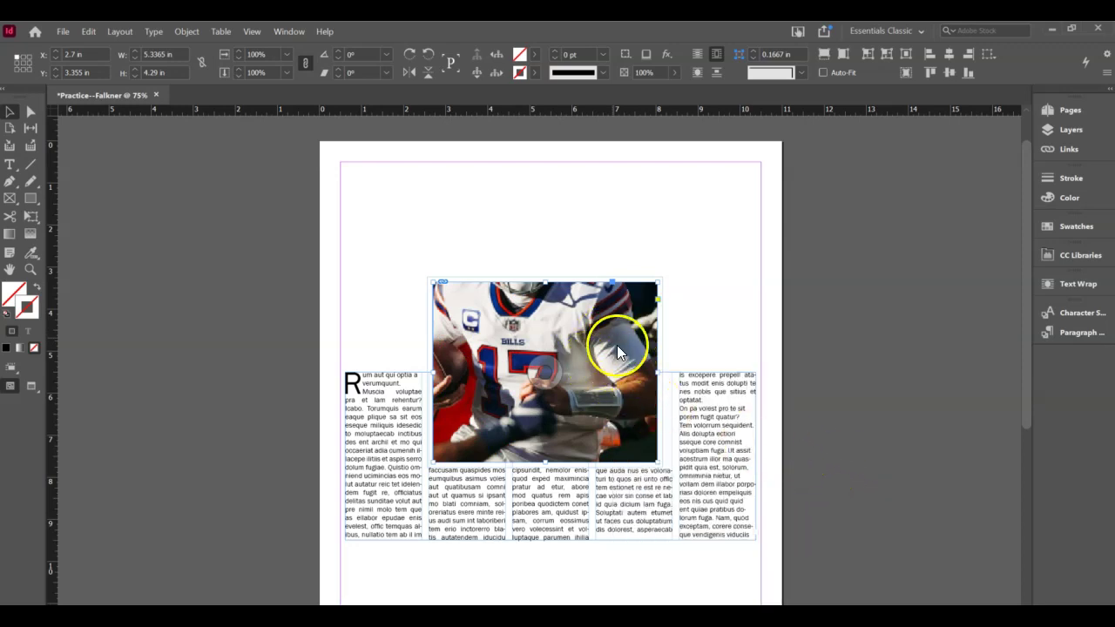
pyautogui.hotkey('ctrl', 'z')
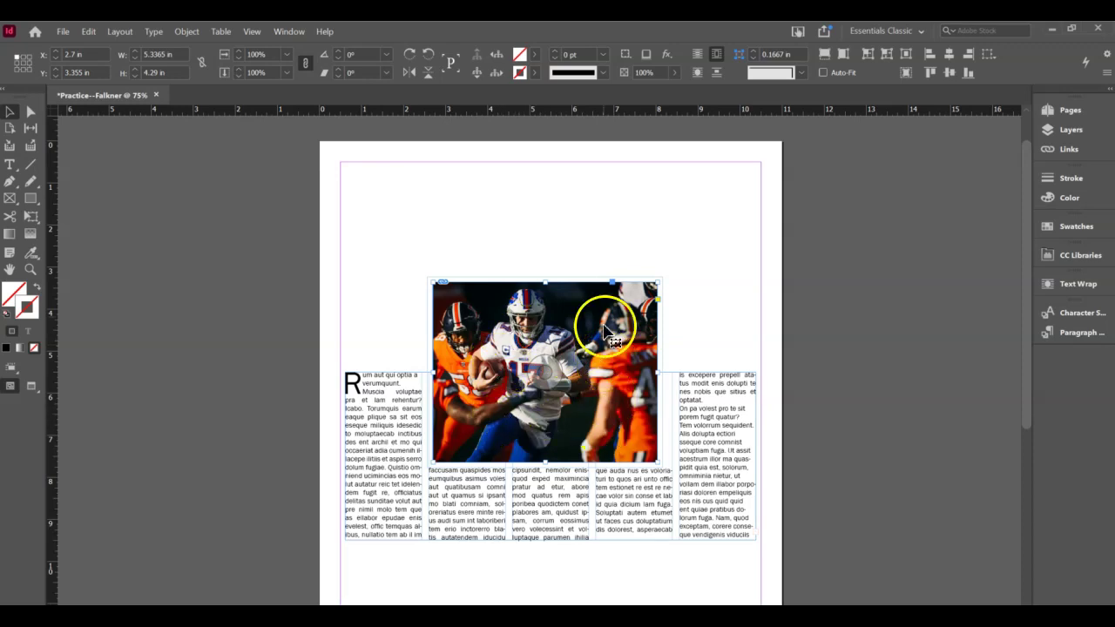
# - Move the football photo frame up toward the page top, resize it, and reposition its image
pyautogui.click(380, 310)
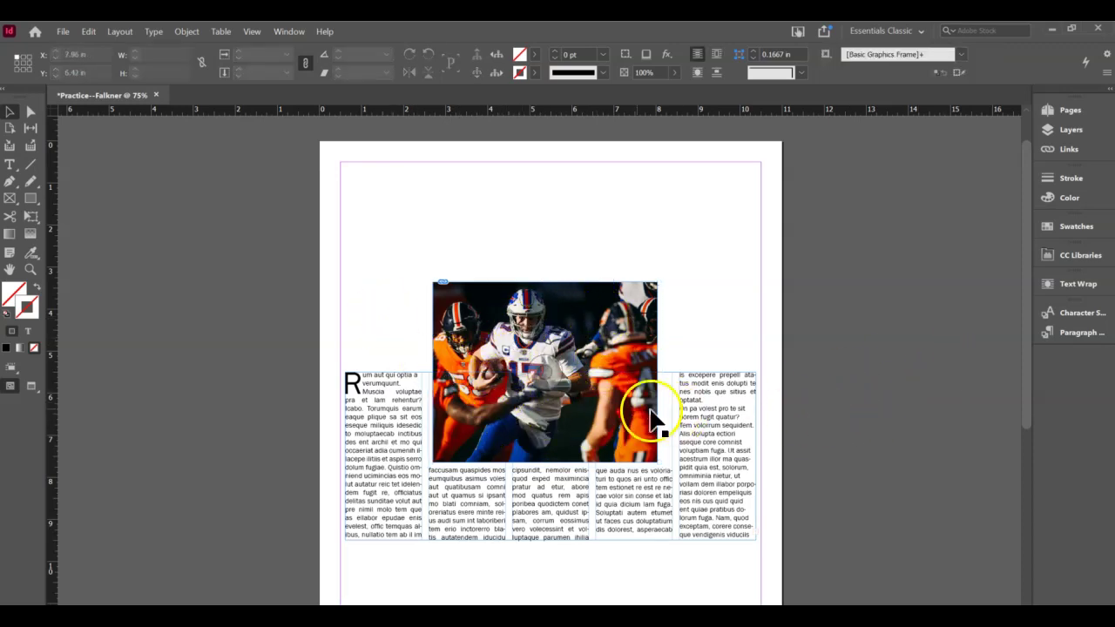
pyautogui.moveTo(602, 358); pyautogui.dragTo(616, 278)
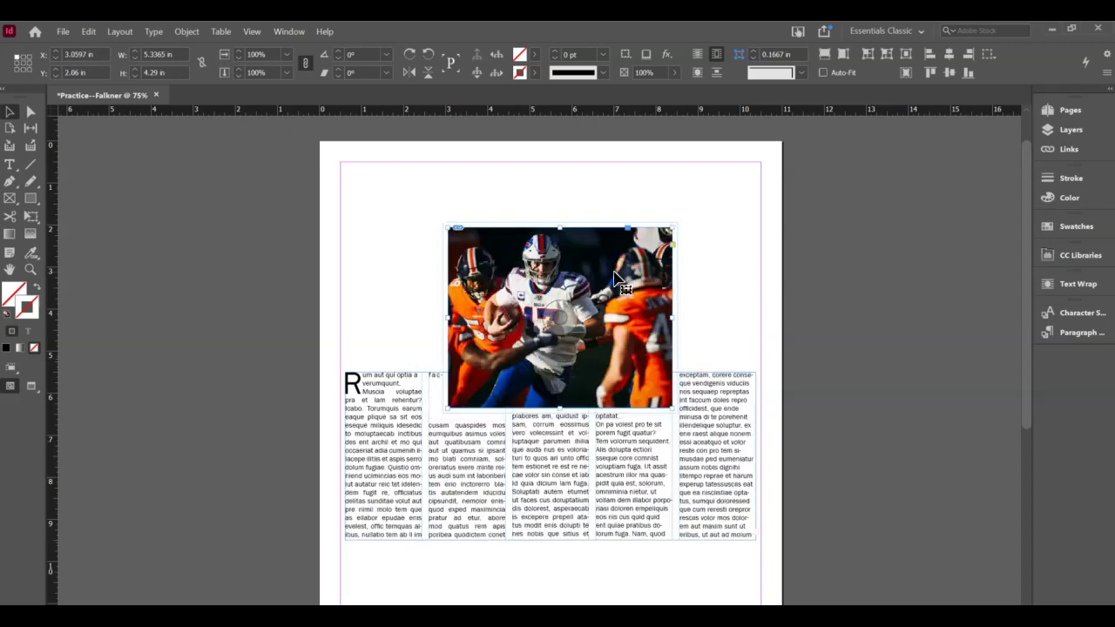
pyautogui.moveTo(601, 337); pyautogui.dragTo(604, 345)
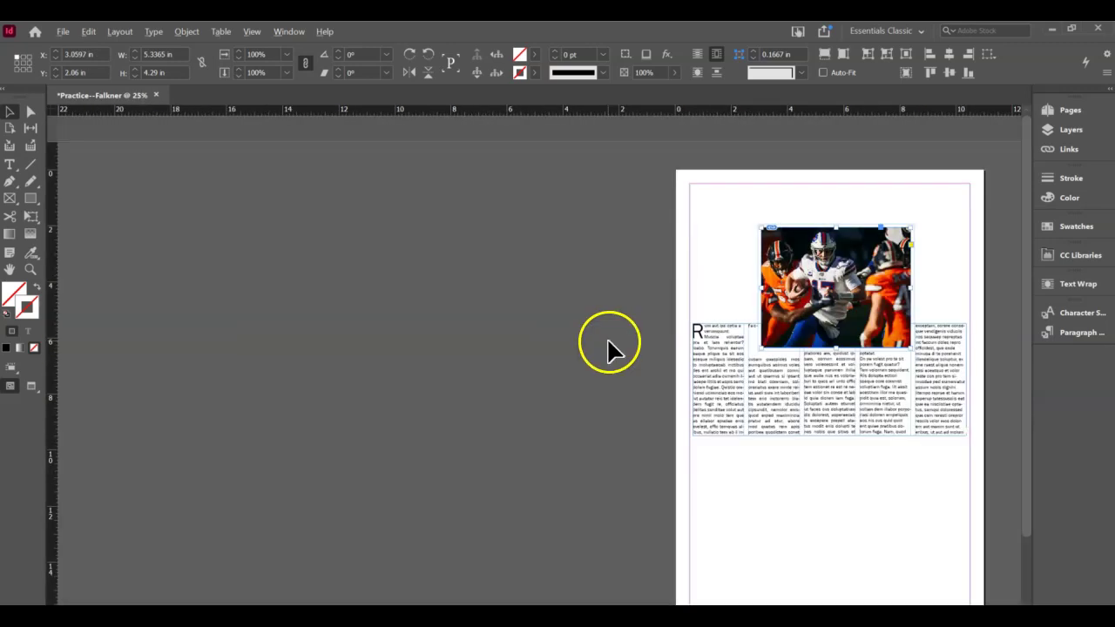
pyautogui.scroll(1, 984, 418)
pyautogui.scroll(-2, 984, 418)
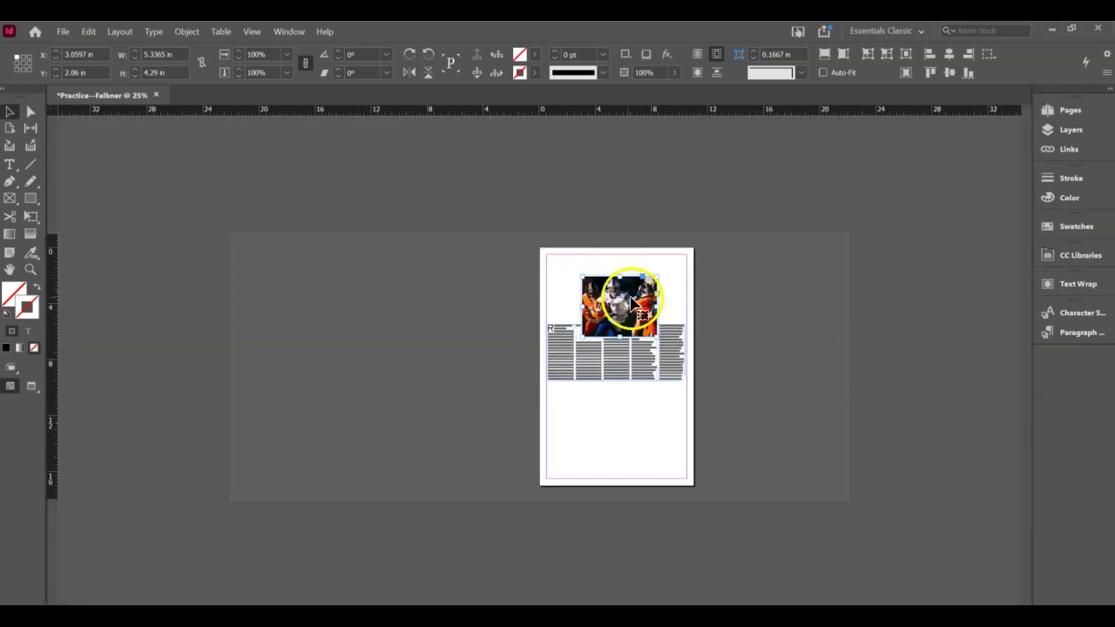
pyautogui.moveTo(635, 299); pyautogui.dragTo(593, 285)
pyautogui.moveTo(659, 335)
pyautogui.mouseDown()
pyautogui.moveTo(667, 331)
pyautogui.moveTo(634, 315)
pyautogui.moveTo(669, 331)
pyautogui.mouseUp()
pyautogui.click(749, 319)
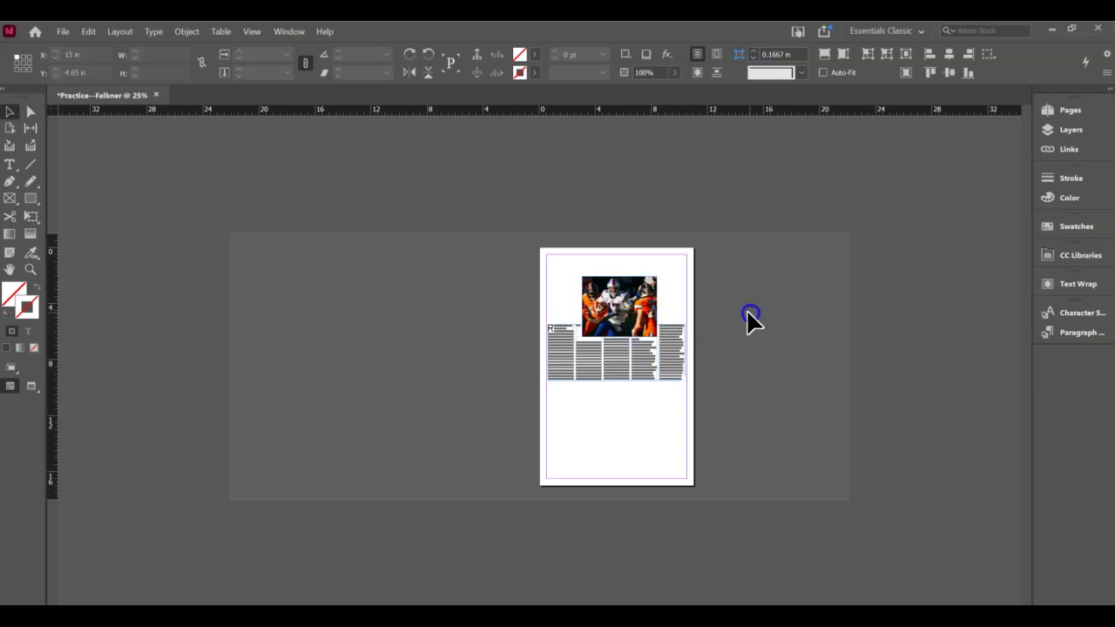
pyautogui.moveTo(609, 296); pyautogui.dragTo(634, 299)
# - Pan and zoom out so the whole page shows the photo above the five text columns
pyautogui.scroll(5, 758, 361)
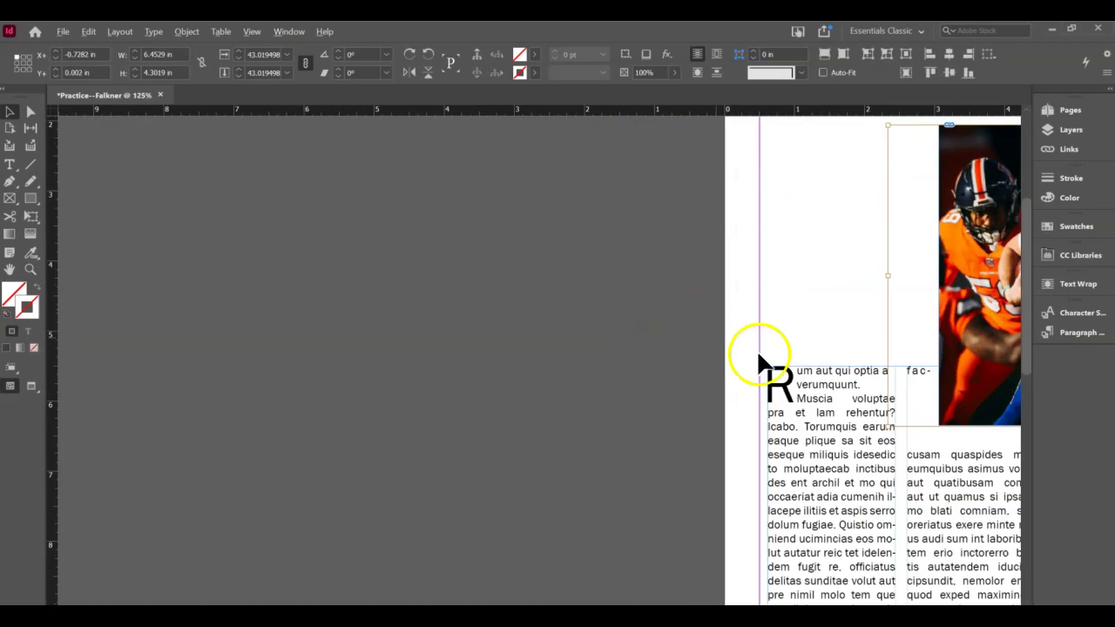
pyautogui.click(747, 274)
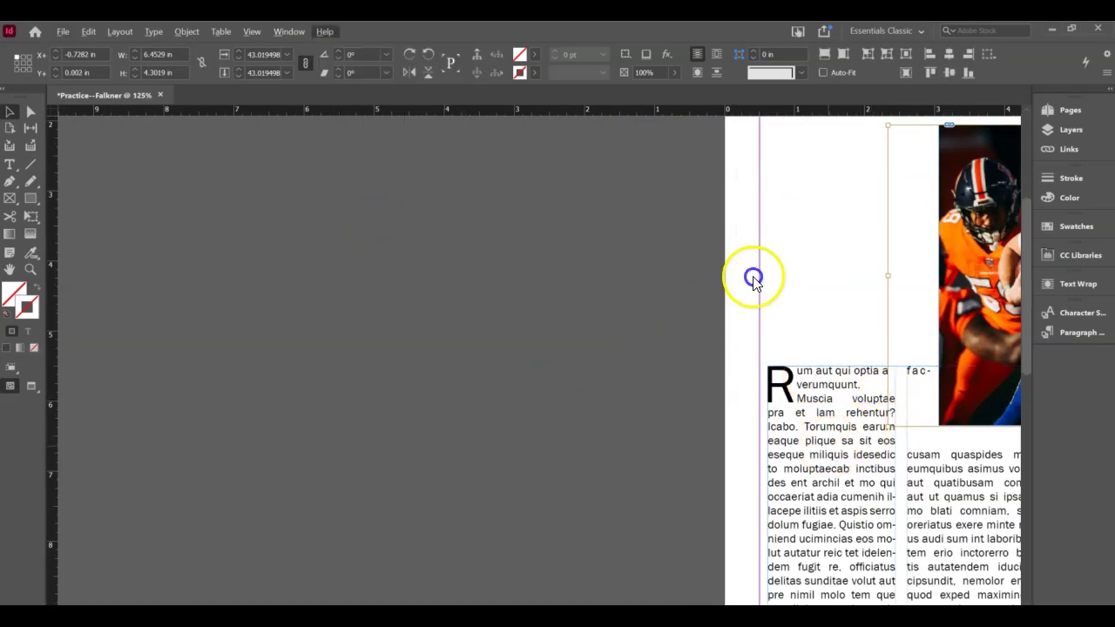
pyautogui.click(10, 270)
pyautogui.moveTo(697, 366); pyautogui.dragTo(150, 402)
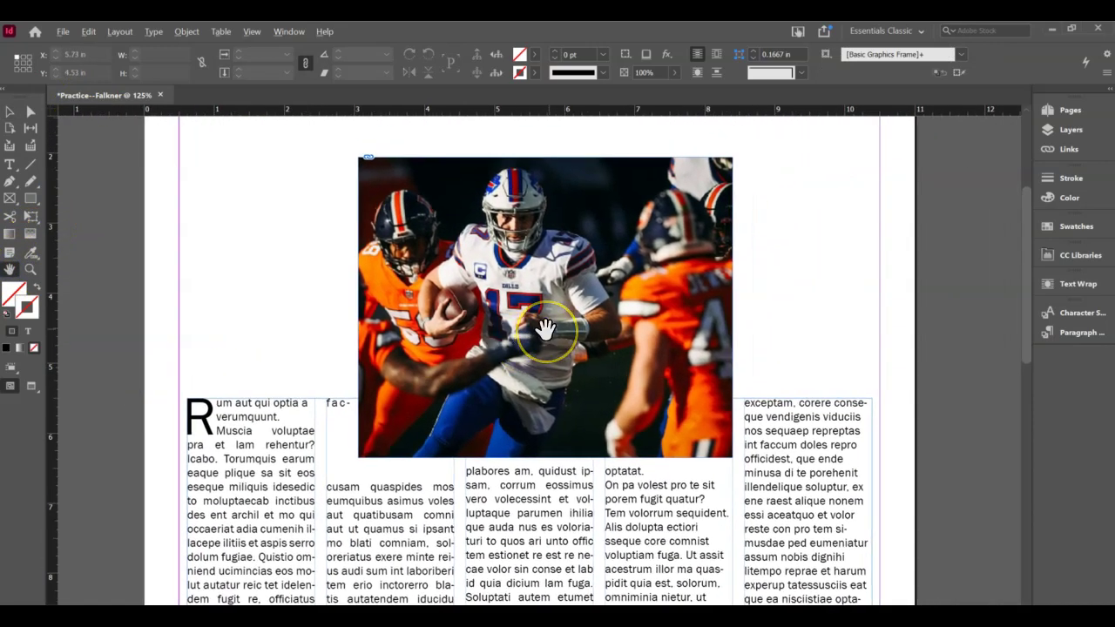
pyautogui.hotkey('ctrl', '-')
pyautogui.hotkey('ctrl', '-')
pyautogui.hotkey('ctrl', '-')
pyautogui.hotkey('ctrl', '-')
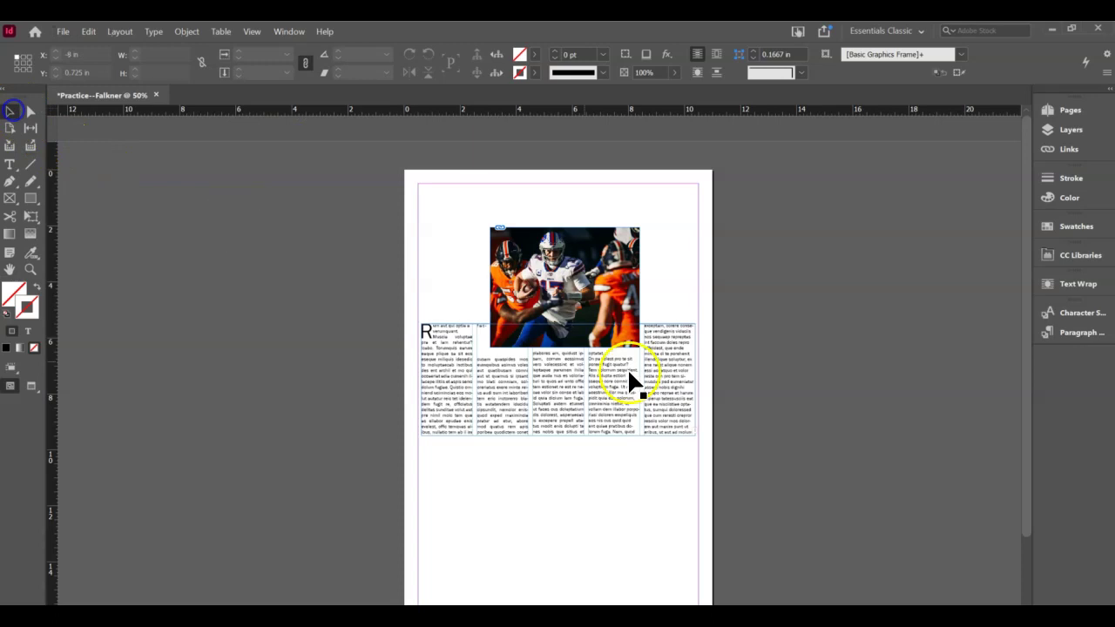
# - Move the photo frame to the top-left corner and widen it across all five columns
pyautogui.click(627, 266)
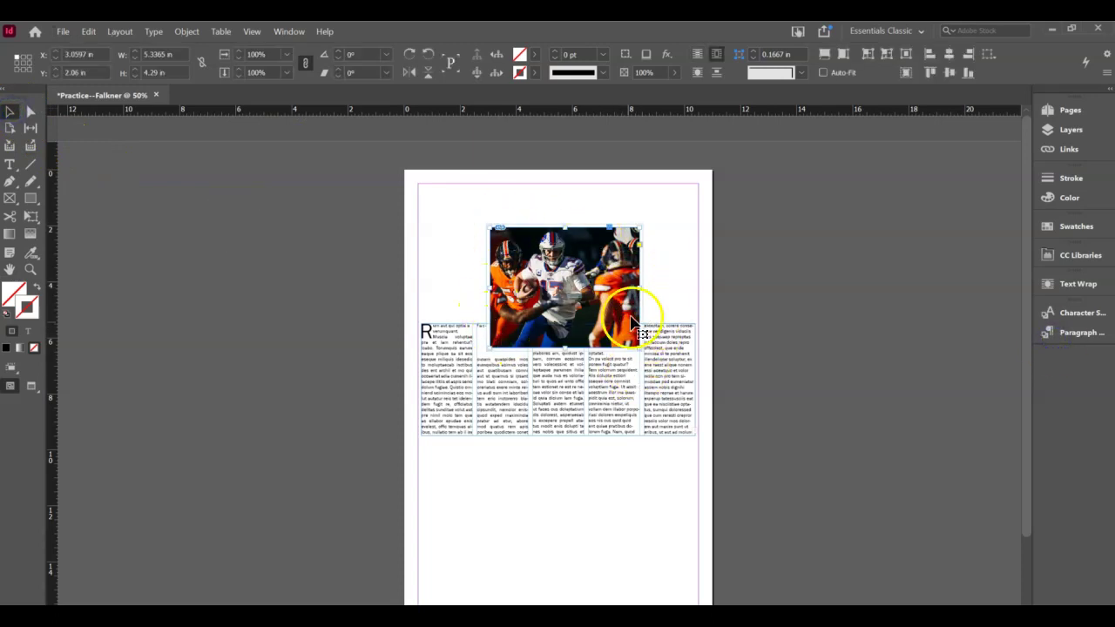
pyautogui.moveTo(615, 271); pyautogui.dragTo(554, 235)
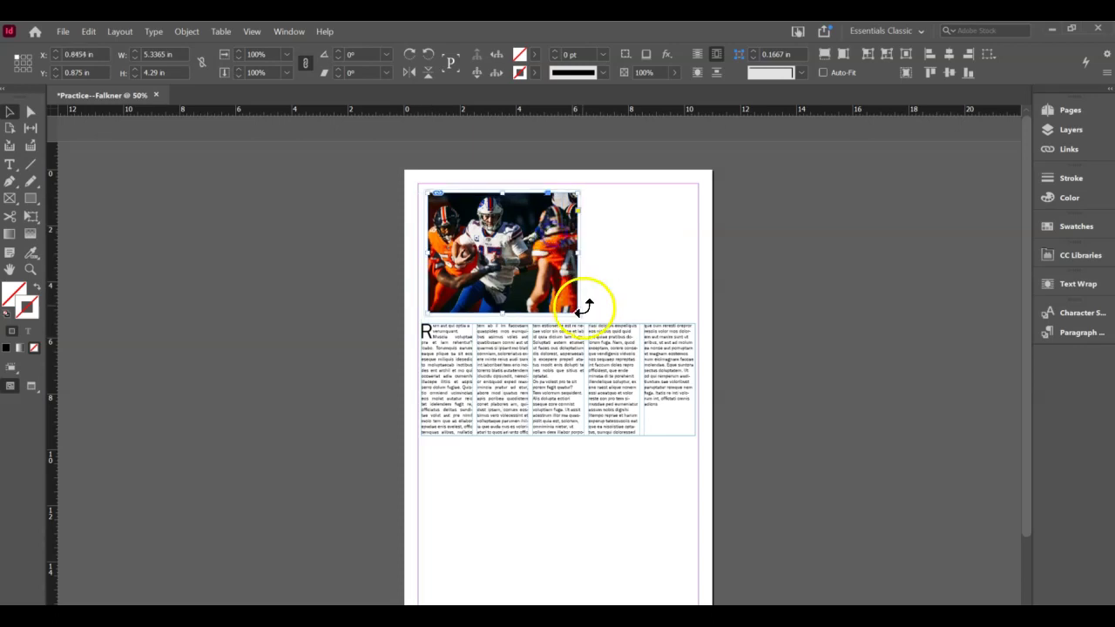
pyautogui.moveTo(577, 313); pyautogui.dragTo(686, 318)
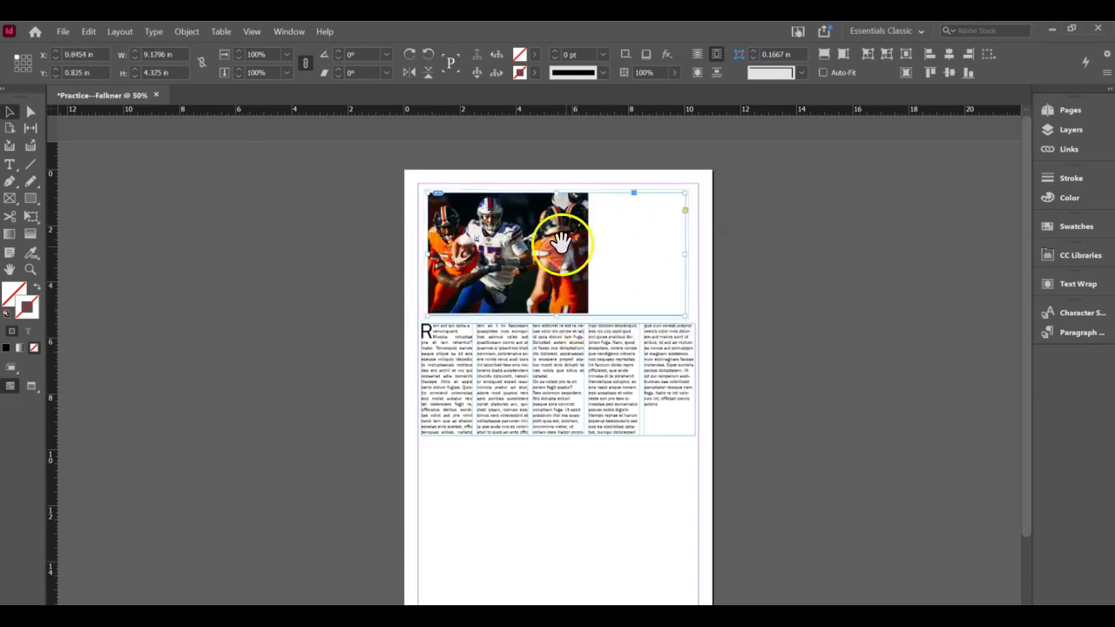
# - Set the photo frame's fitting to Fill Frame Proportionally
pyautogui.rightClick(629, 259)
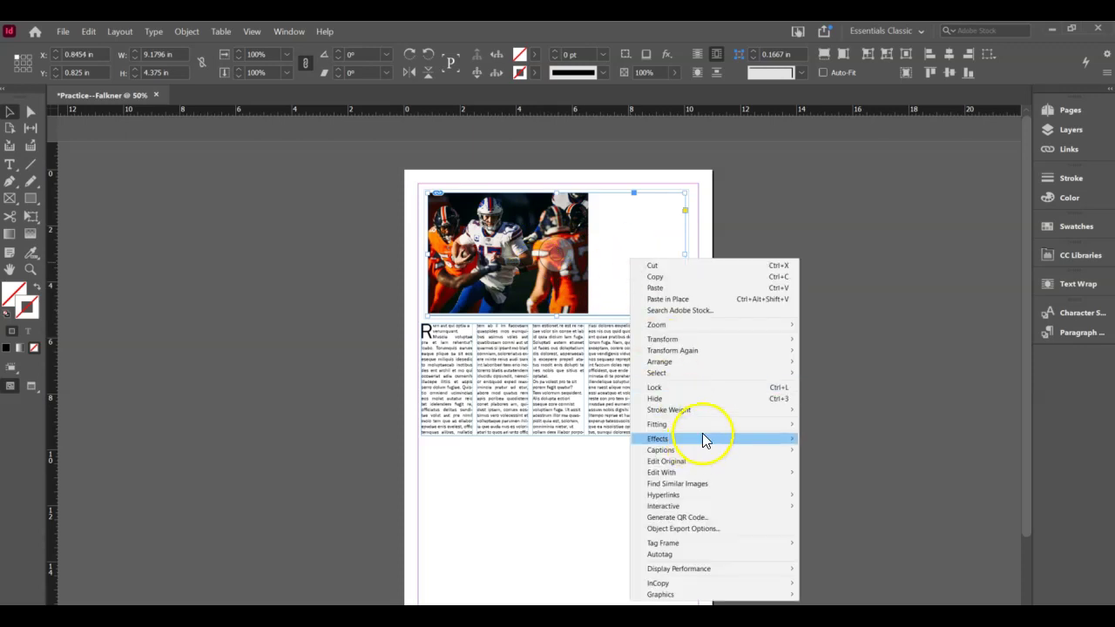
pyautogui.moveTo(710, 430)
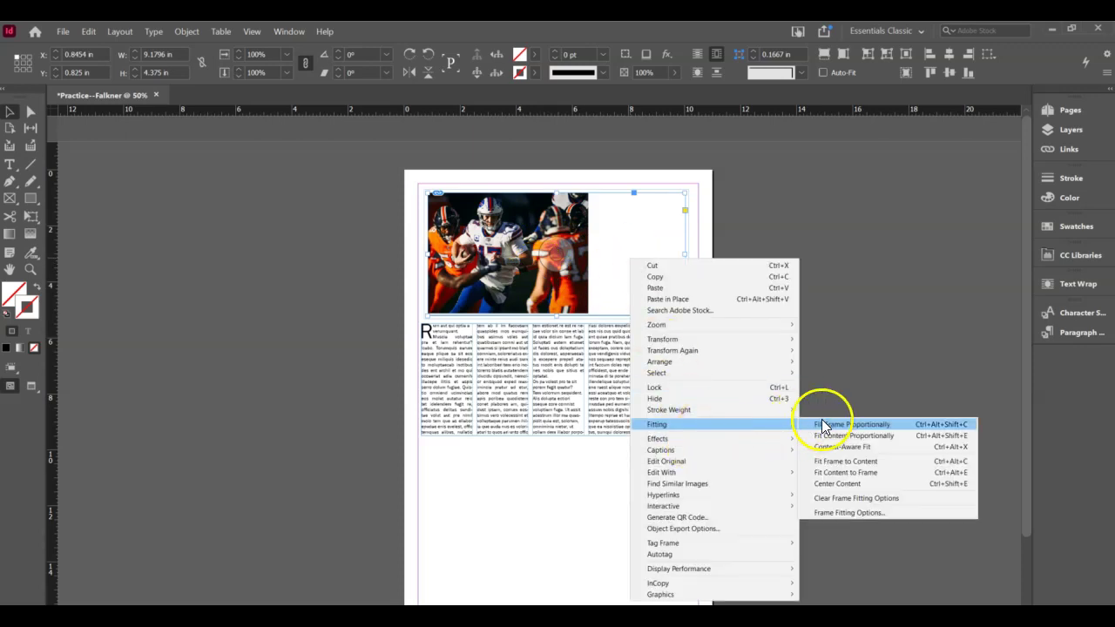
pyautogui.click(841, 427)
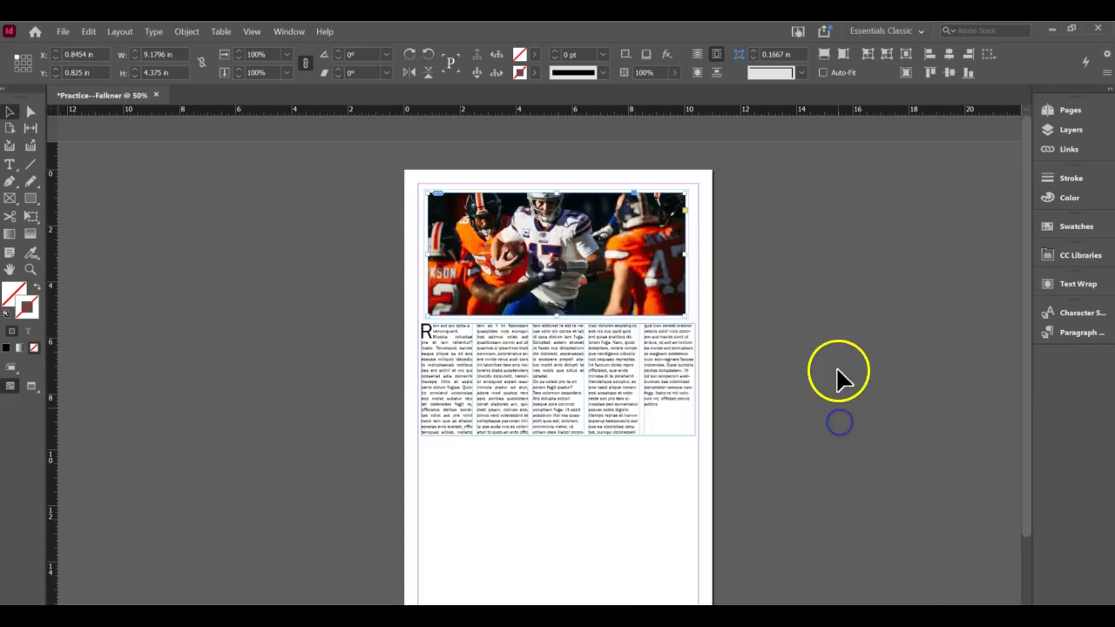
# - Nudge the football image down inside its frame so the quarterback's helmet isn't cropped
pyautogui.click(608, 237)
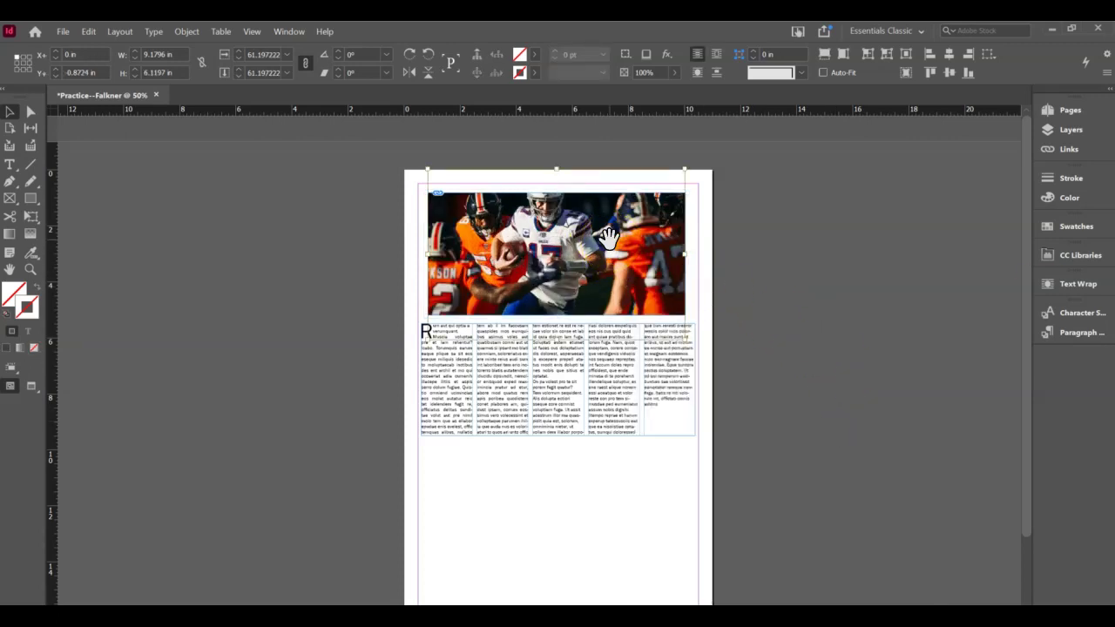
pyautogui.moveTo(608, 237)
pyautogui.mouseDown()
pyautogui.moveTo(595, 240)
pyautogui.moveTo(608, 237)
pyautogui.mouseUp()
pyautogui.click(250, 335)
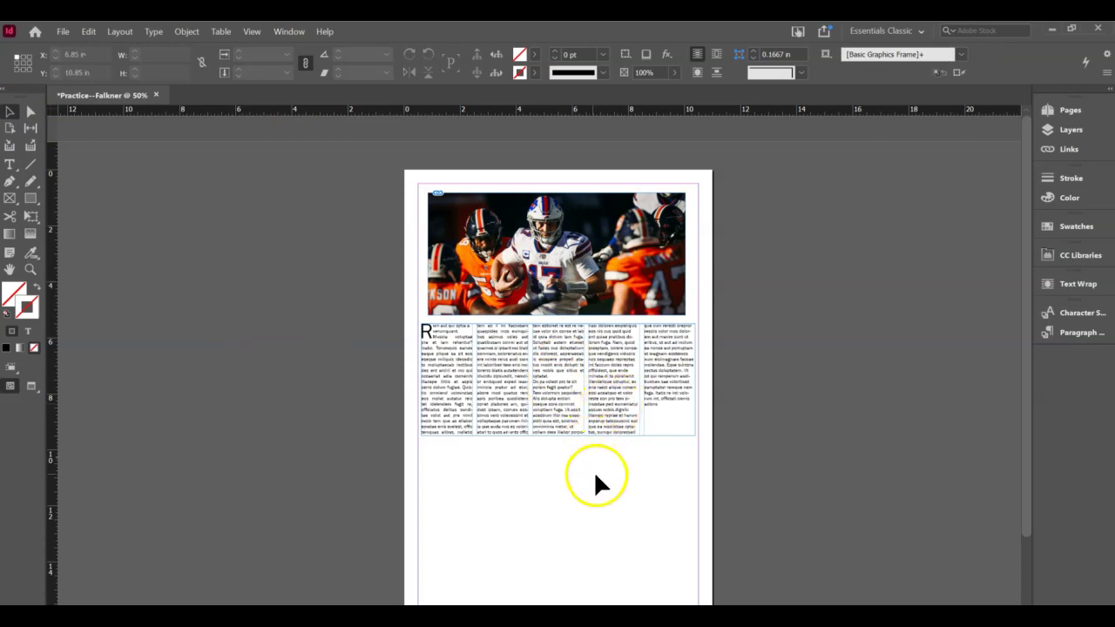
# - Pan the view to re-centre the page with the photo above the body text
pyautogui.moveTo(595, 473); pyautogui.dragTo(908, 450)
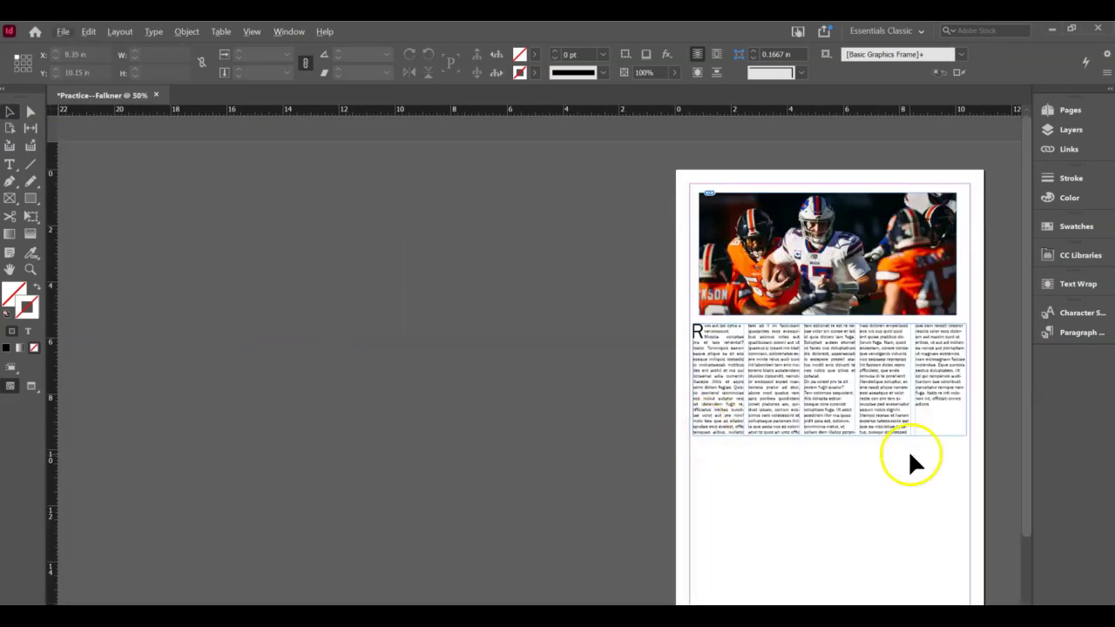
pyautogui.hotkey('alt', 'h')
pyautogui.press('Escape')
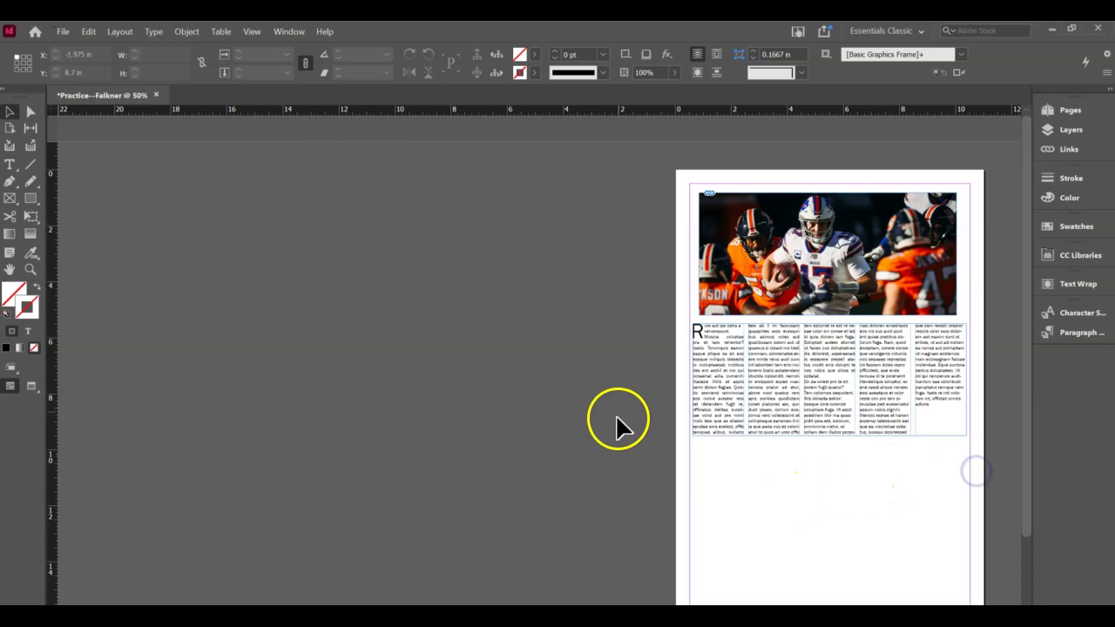
pyautogui.press('h')
pyautogui.moveTo(829, 458); pyautogui.dragTo(536, 429)
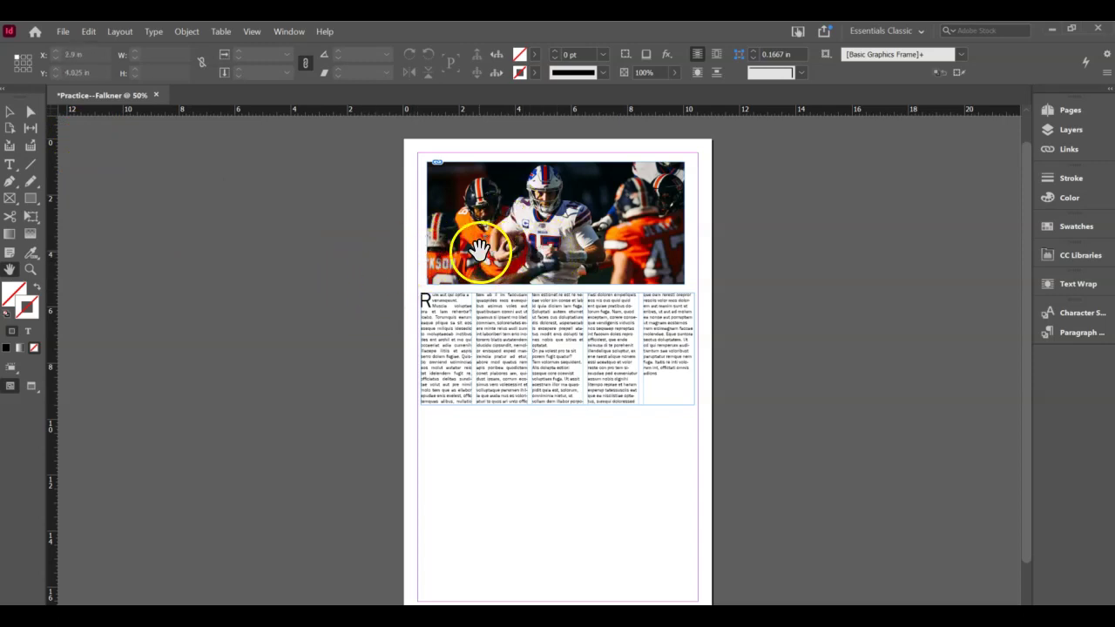
pyautogui.click(10, 112)
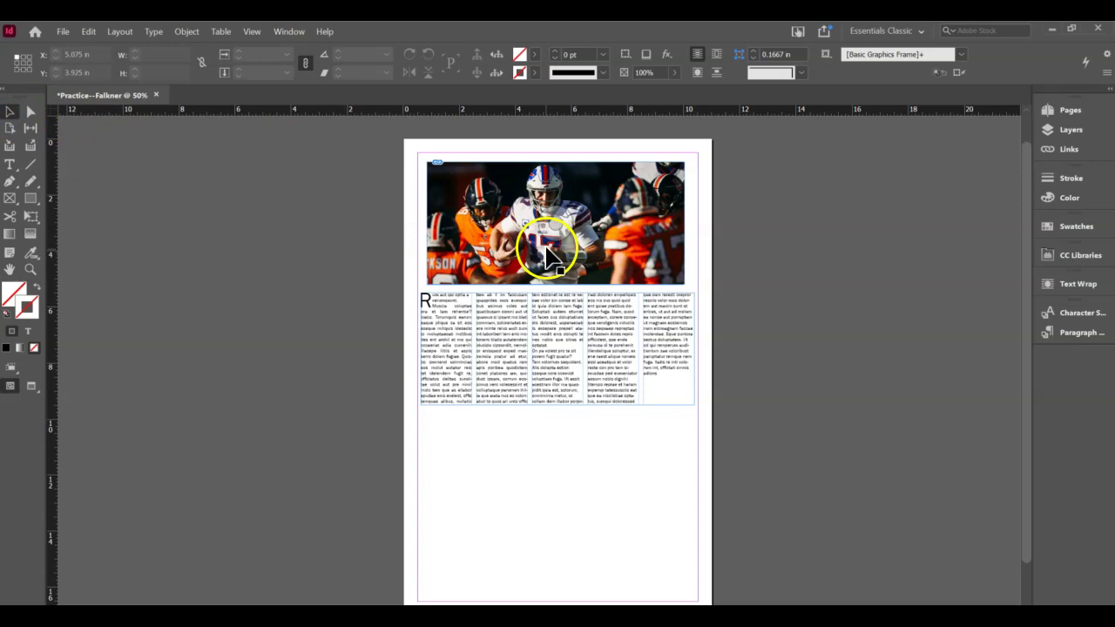
pyautogui.click(547, 254)
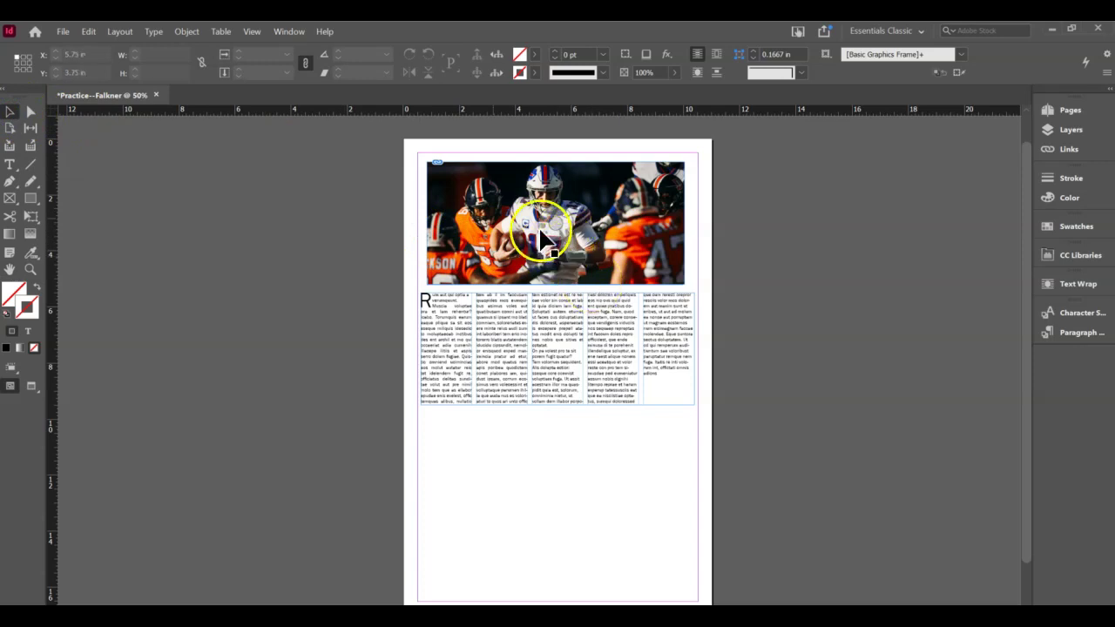
pyautogui.click(608, 211)
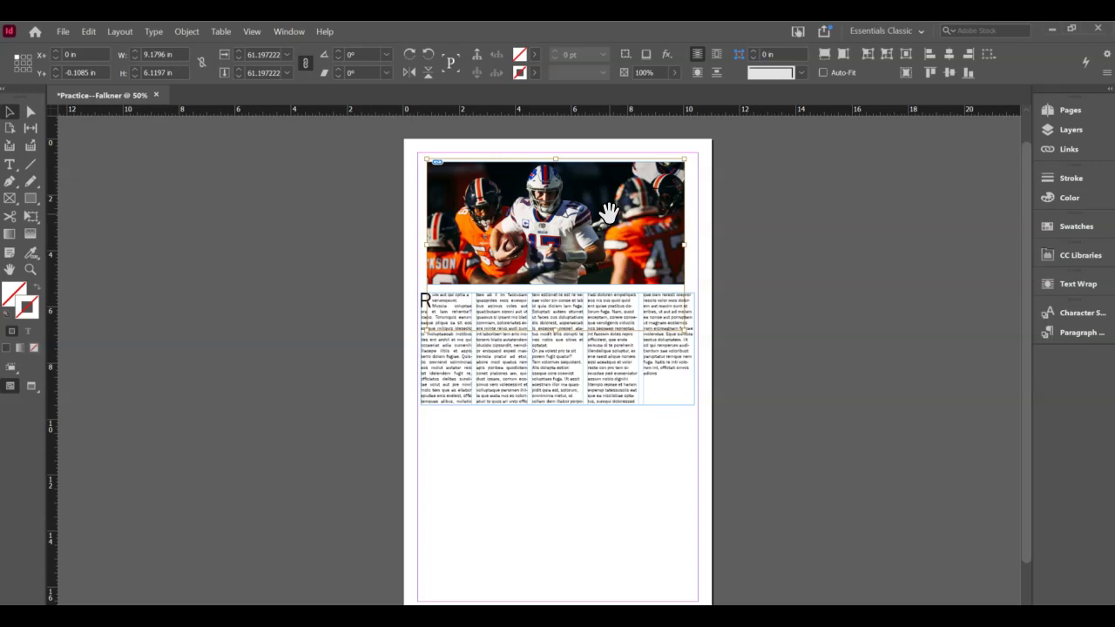
pyautogui.press('Delete')
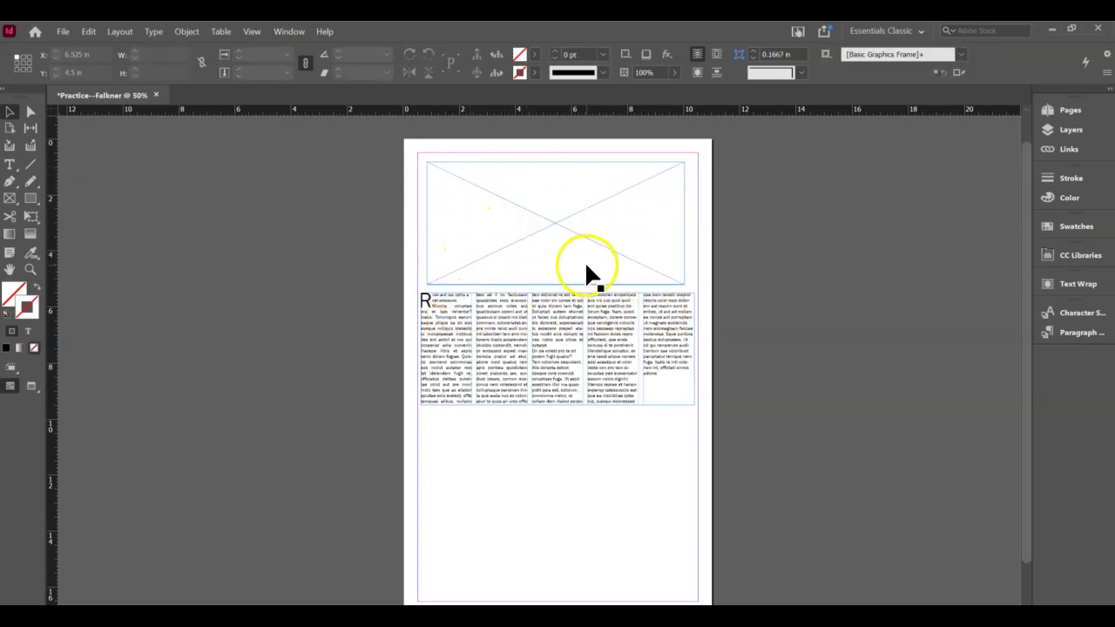
pyautogui.hotkey('ctrl', 'z')
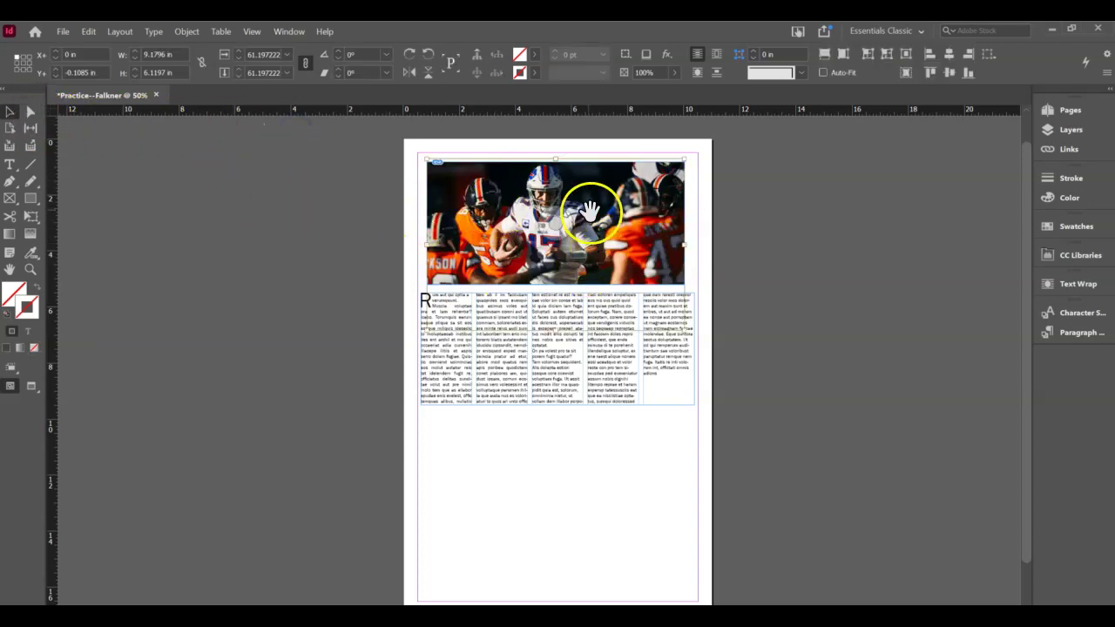
pyautogui.click(751, 244)
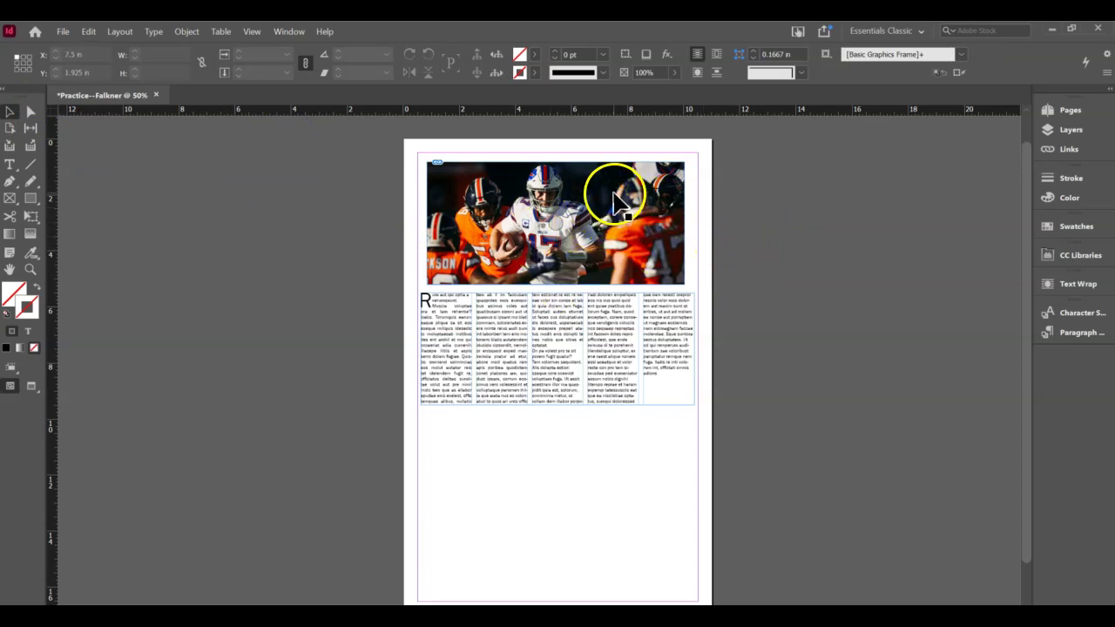
pyautogui.click(649, 191)
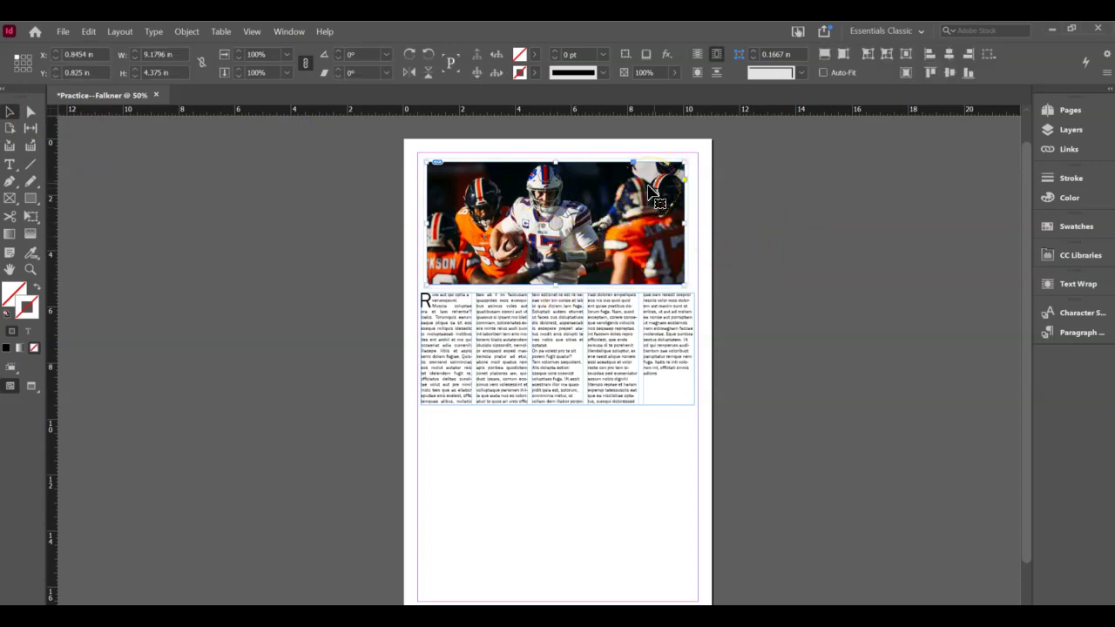
pyautogui.press('Delete')
pyautogui.click(554, 190)
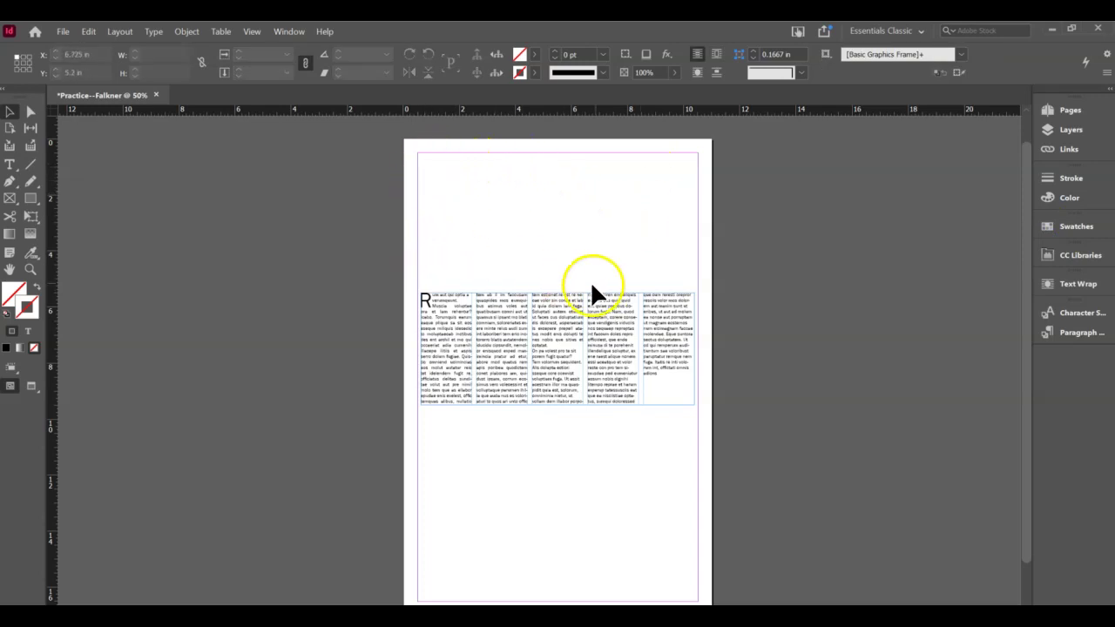
pyautogui.hotkey('ctrl', 'z')
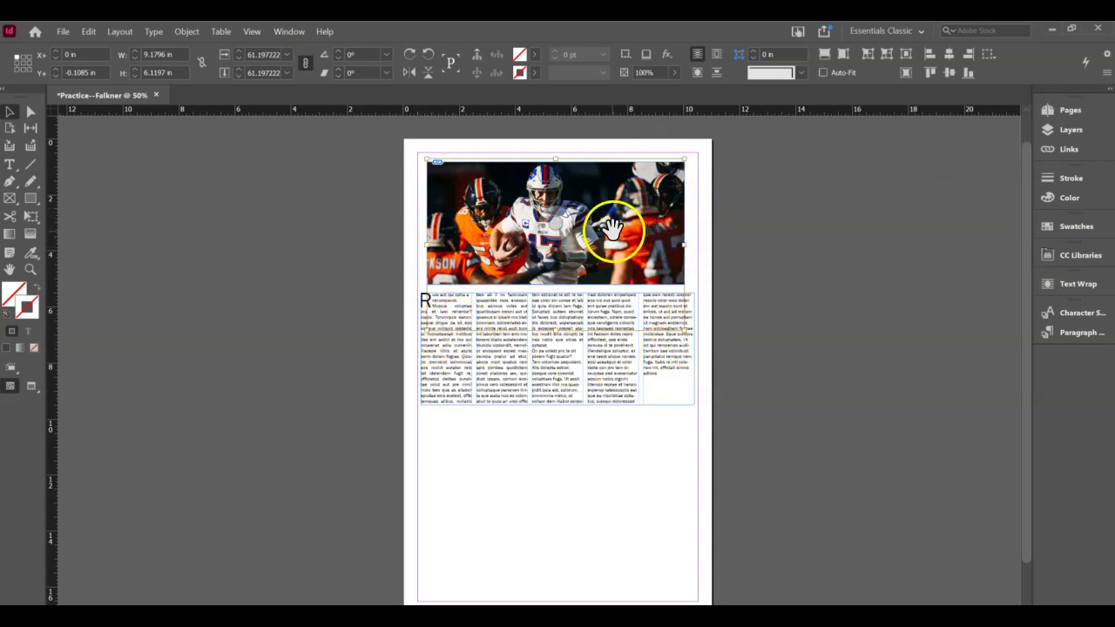
pyautogui.press('Delete')
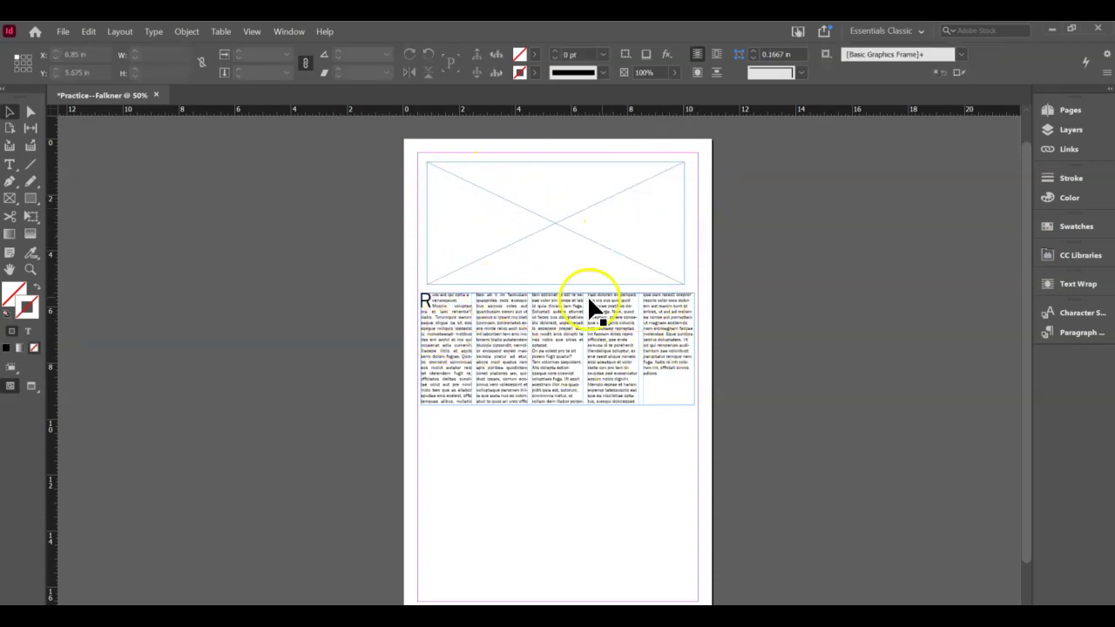
pyautogui.hotkey('ctrl', 'z')
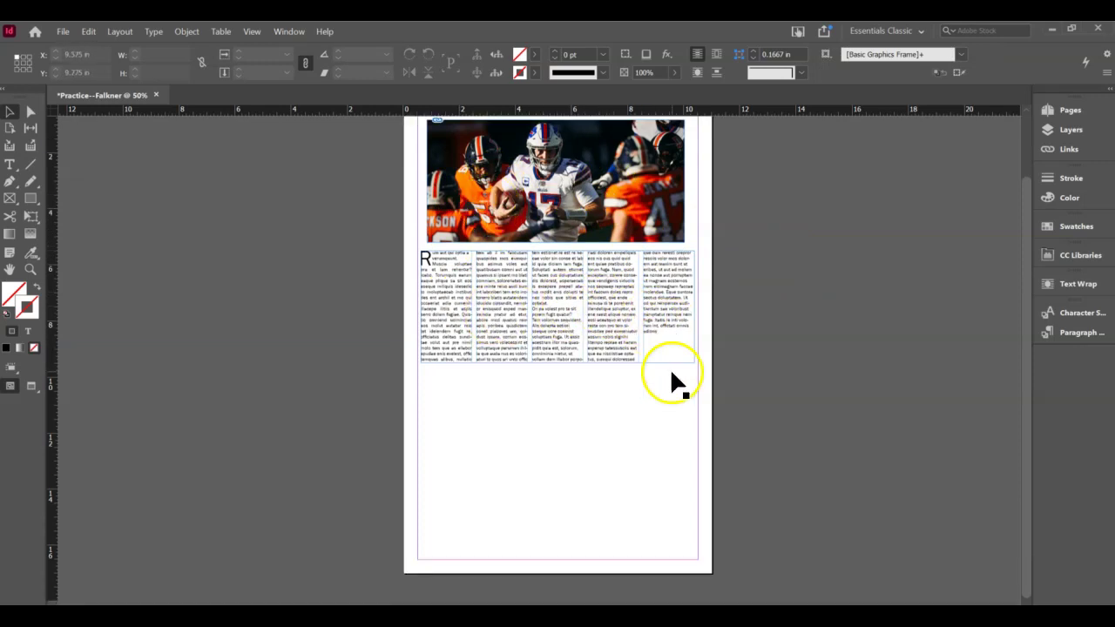
pyautogui.scroll(-1, 670, 368)
pyautogui.scroll(1, 746, 364)
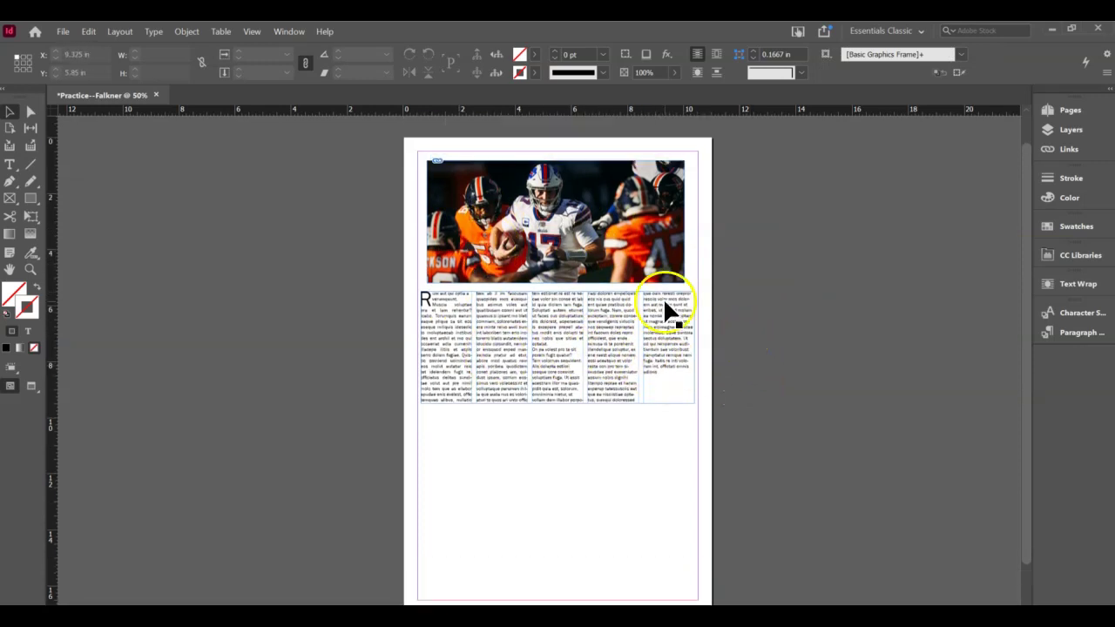